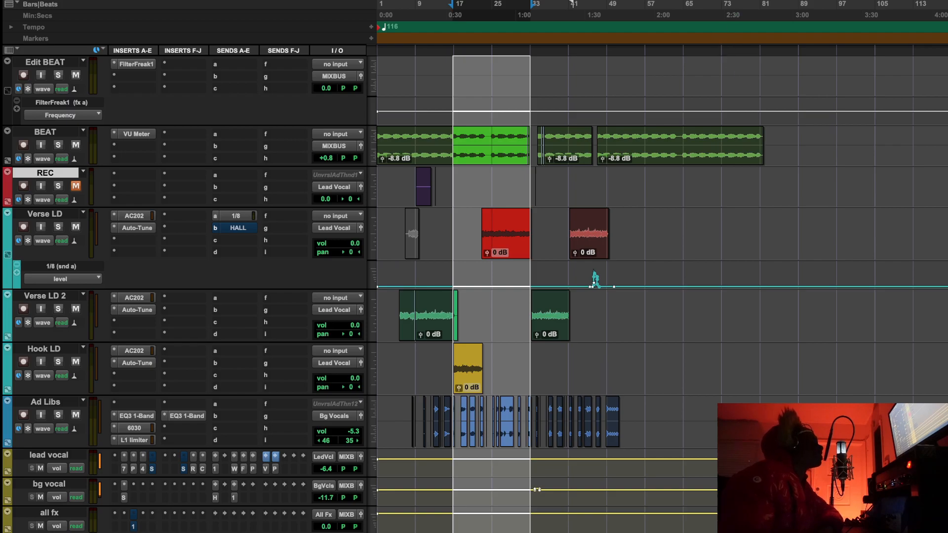
Play the selected section and raise the lead vocal track's volume to -5.8 dB.
{"action": "key", "text": "space"}
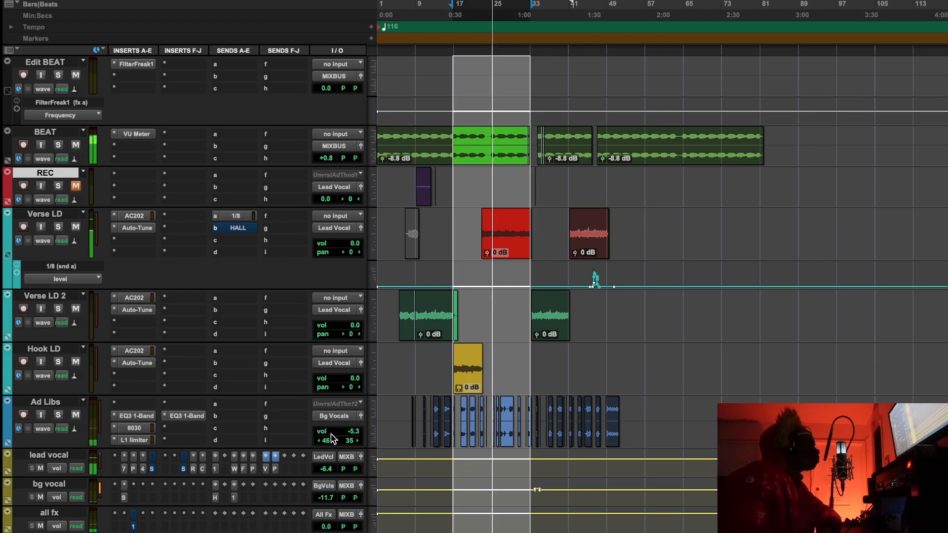
{"action": "left_click_drag", "start_coordinate": [320, 474], "coordinate": [323, 473]}
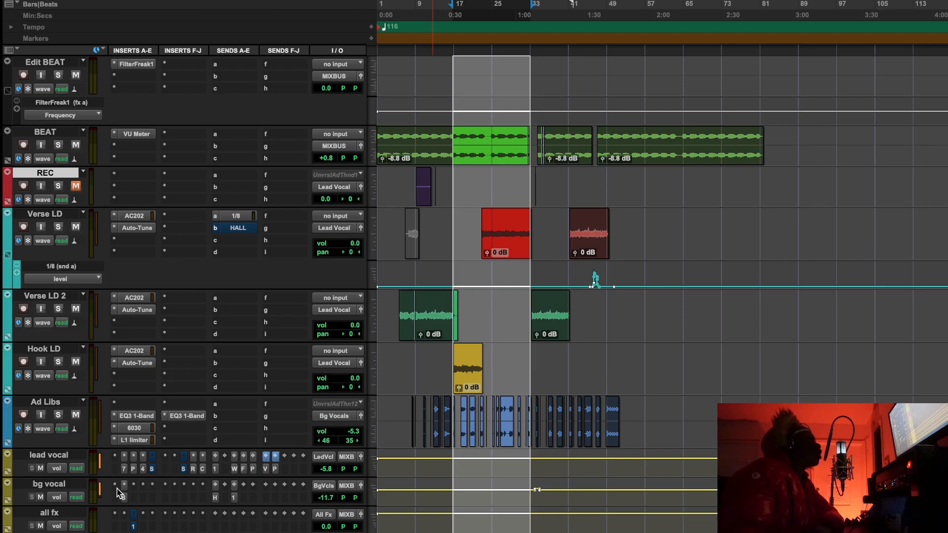
Enlarge the lead vocal track so its inserts are readable, and open its SSLChannel plug-in to review the filter and dynamics controls.
{"action": "left_click_drag", "start_coordinate": [137, 476], "coordinate": [143, 532]}
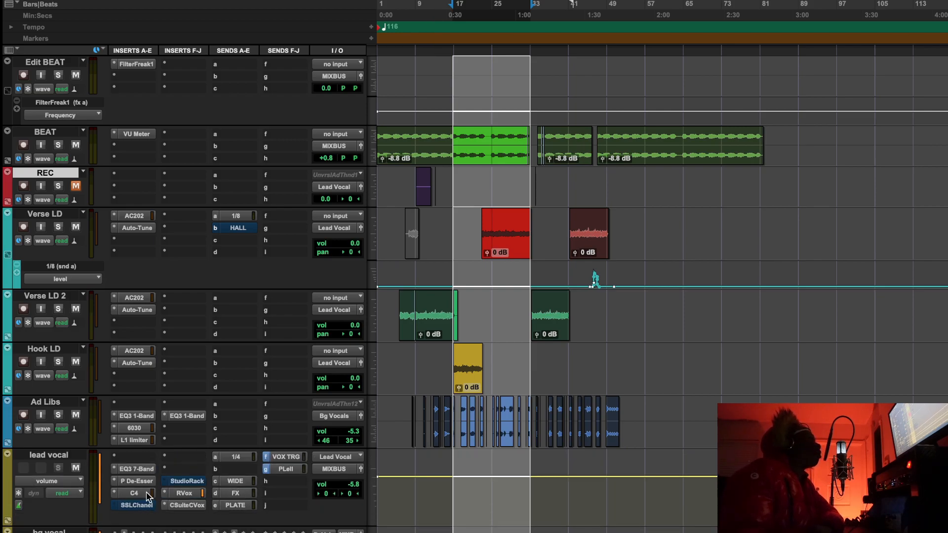
{"action": "left_click", "coordinate": [139, 471]}
{"action": "left_click", "coordinate": [137, 472]}
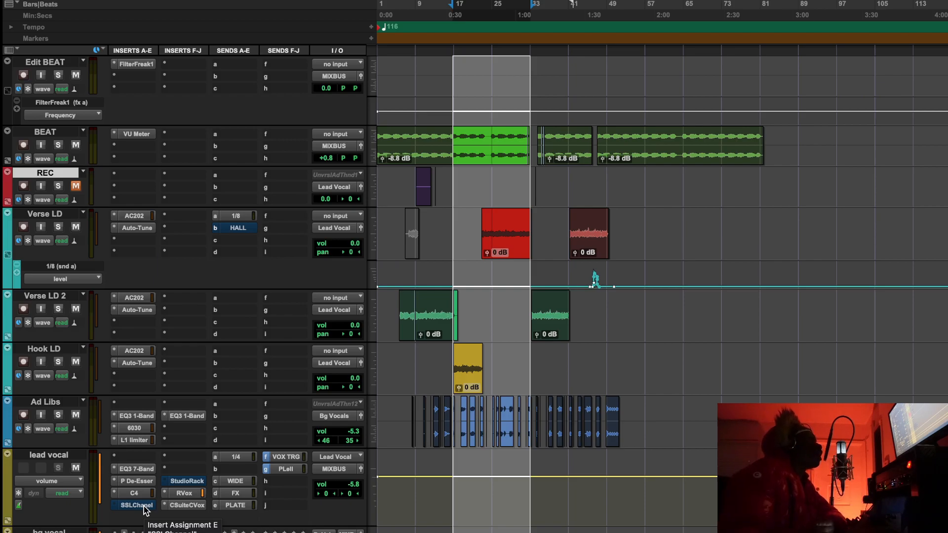
{"action": "left_click", "coordinate": [137, 505]}
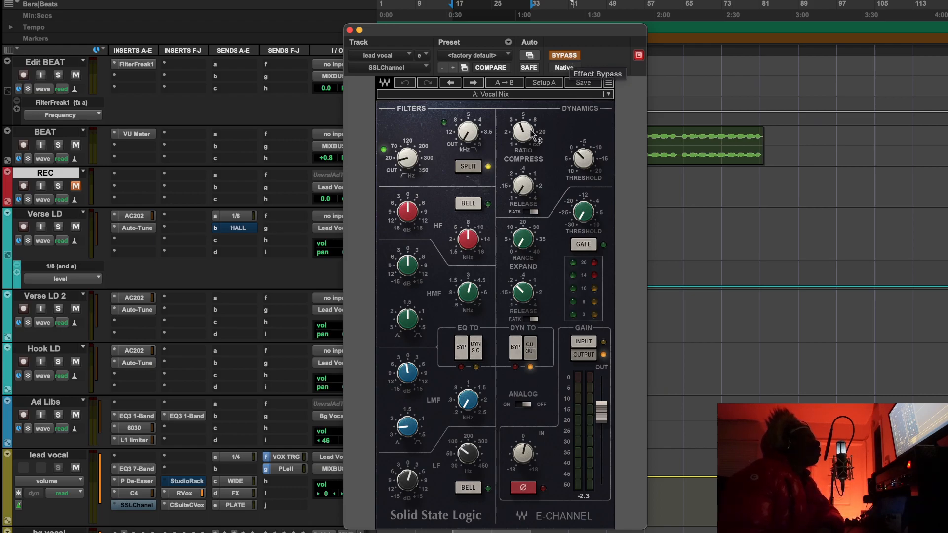
{"action": "mouse_move", "coordinate": [537, 192]}
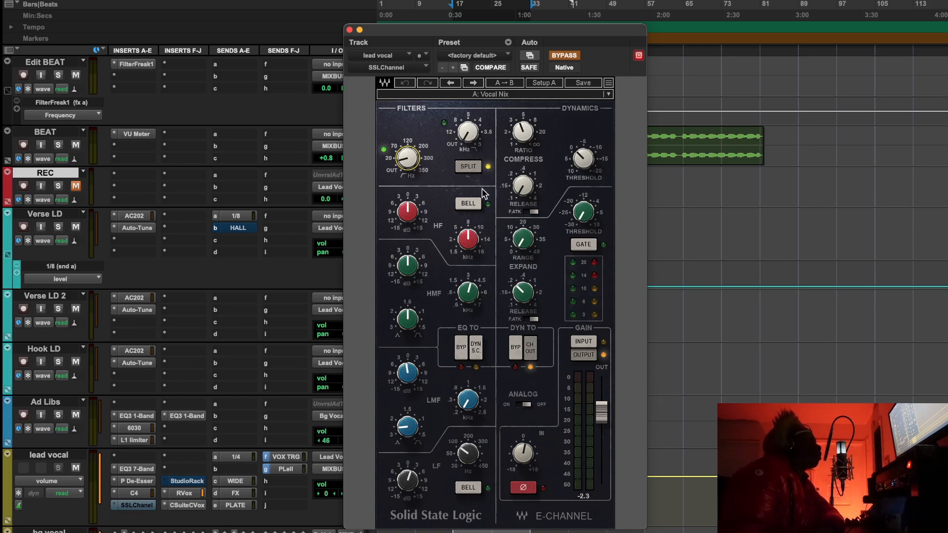
{"action": "left_click_drag", "start_coordinate": [520, 136], "coordinate": [522, 131]}
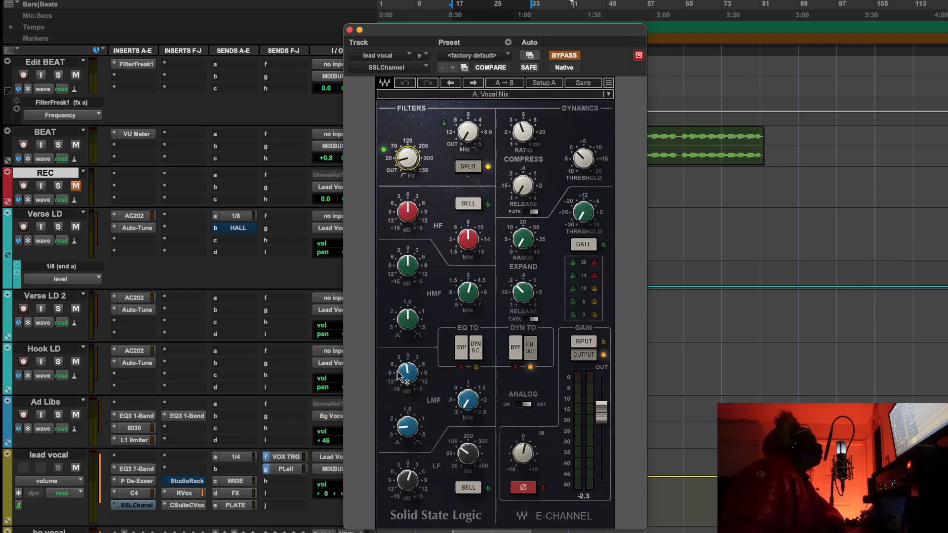
View the lead vocal's CSuiteCVox insert and return to its SSLChannel plug-in.
{"action": "left_click", "coordinate": [189, 506]}
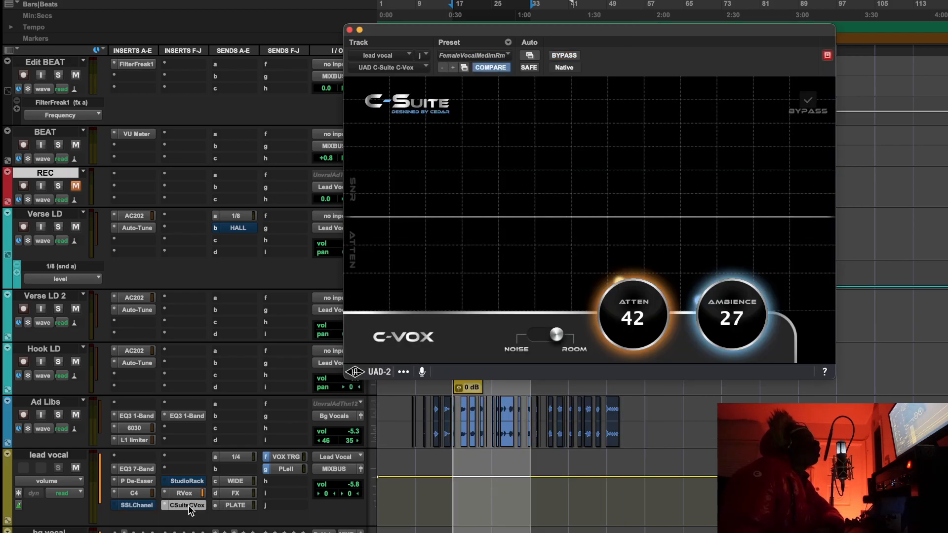
{"action": "left_click", "coordinate": [189, 507]}
{"action": "left_click", "coordinate": [141, 505]}
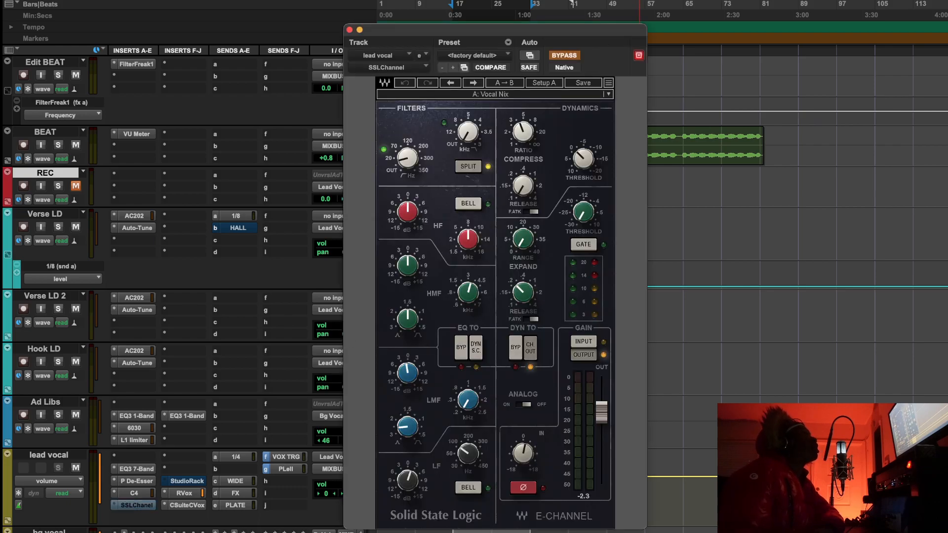
Play the selection, take SSLChannel out of bypass and lower its output fader slightly.
{"action": "key", "text": "space"}
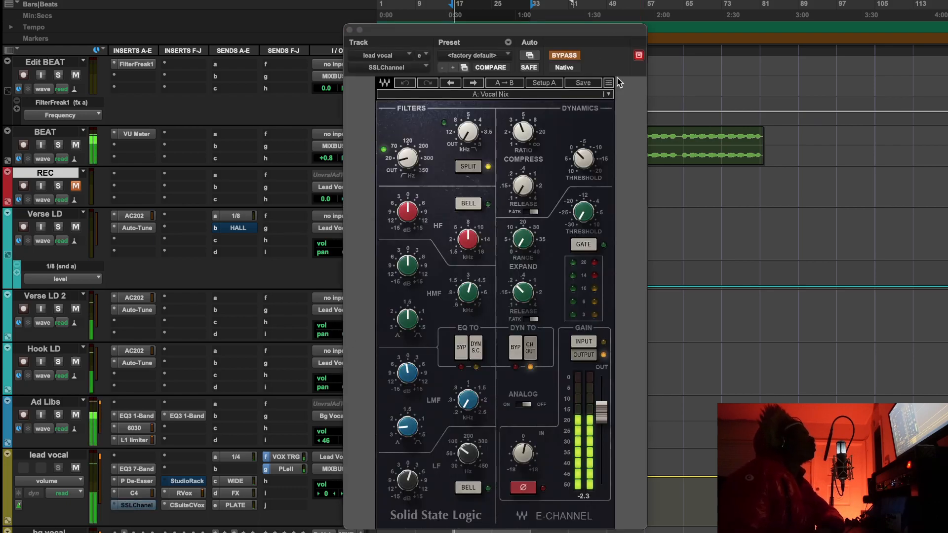
{"action": "left_click", "coordinate": [567, 55]}
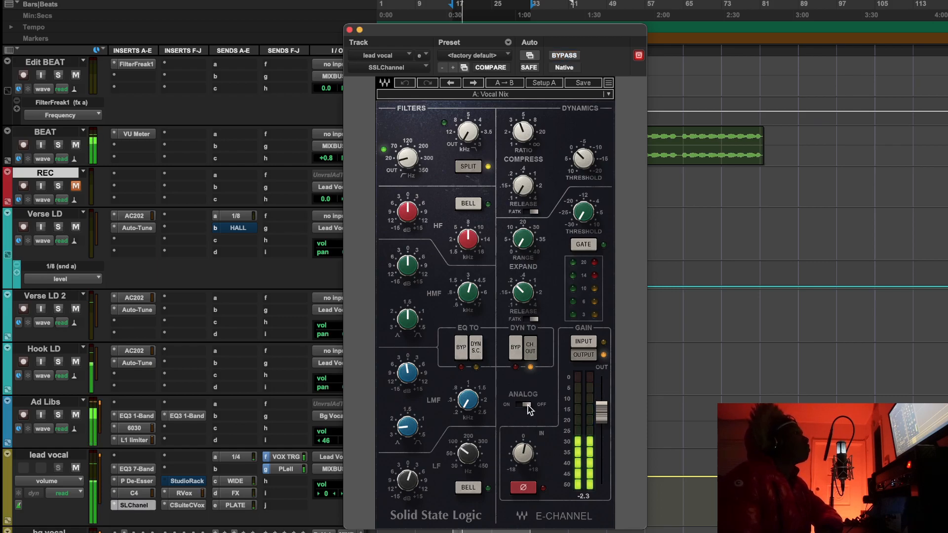
{"action": "left_click_drag", "start_coordinate": [606, 409], "coordinate": [601, 418]}
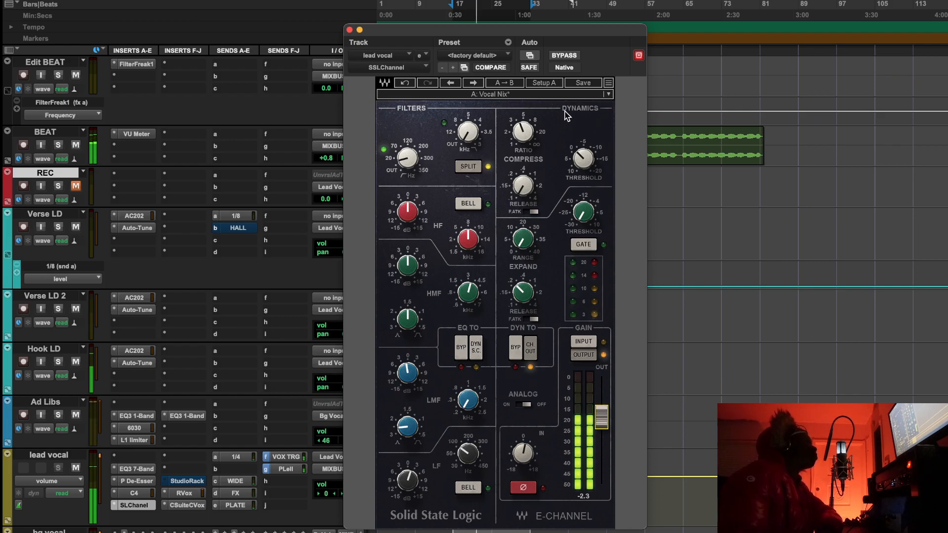
Compare the vocal with SSLChannel bypassed and active, leave it bypassed, and stop playback.
{"action": "left_click", "coordinate": [564, 55]}
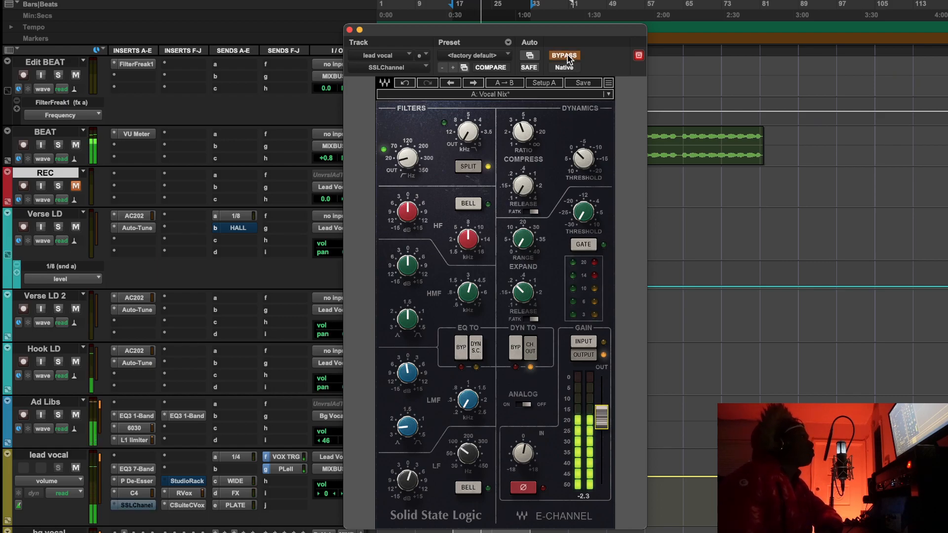
{"action": "left_click", "coordinate": [567, 58]}
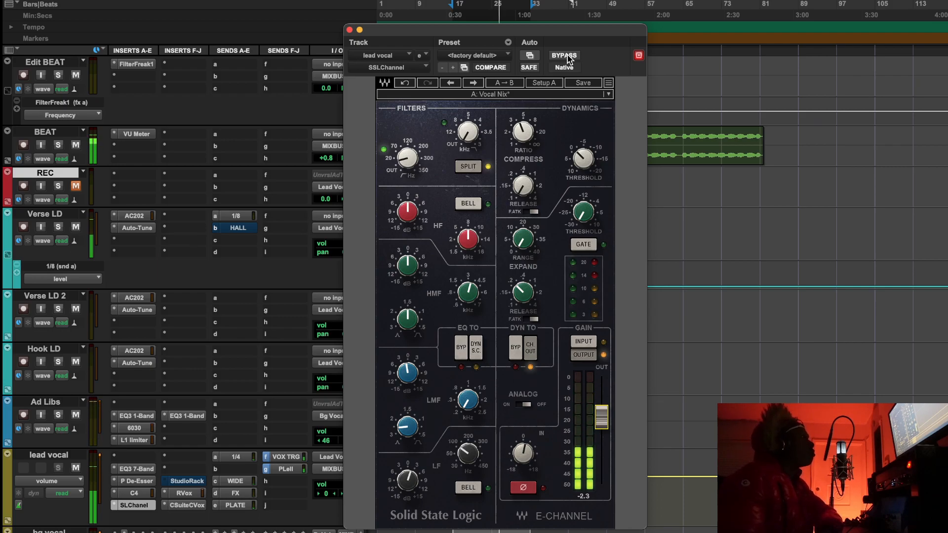
{"action": "left_click", "coordinate": [565, 56]}
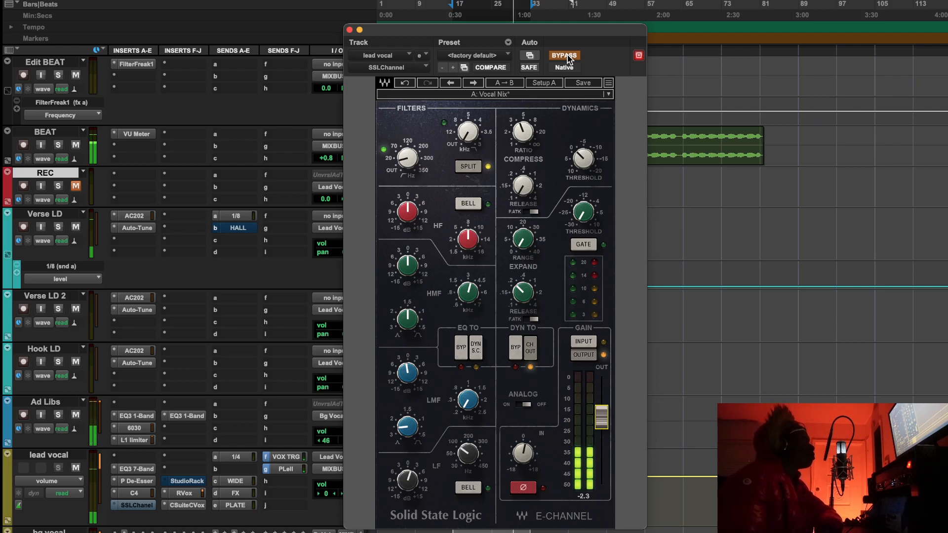
{"action": "key", "text": "space"}
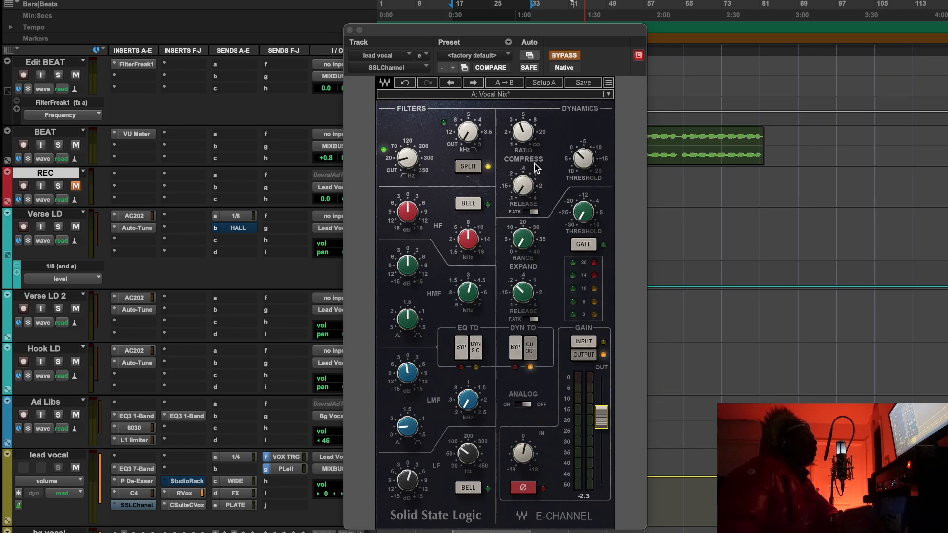
{"action": "left_click", "coordinate": [412, 375]}
{"action": "left_click_drag", "start_coordinate": [408, 373], "coordinate": [408, 355]}
{"action": "left_click", "coordinate": [404, 83]}
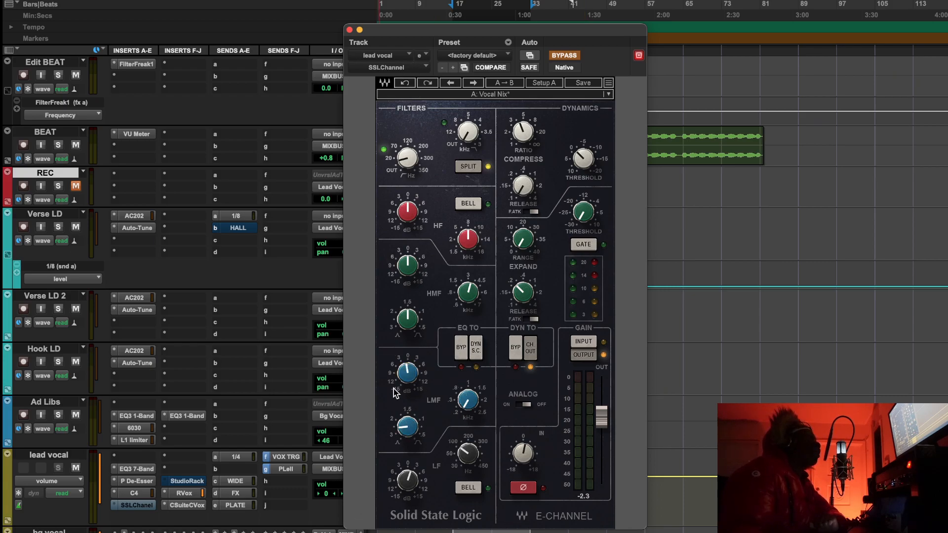
{"action": "left_click", "coordinate": [411, 489]}
{"action": "left_click", "coordinate": [408, 158]}
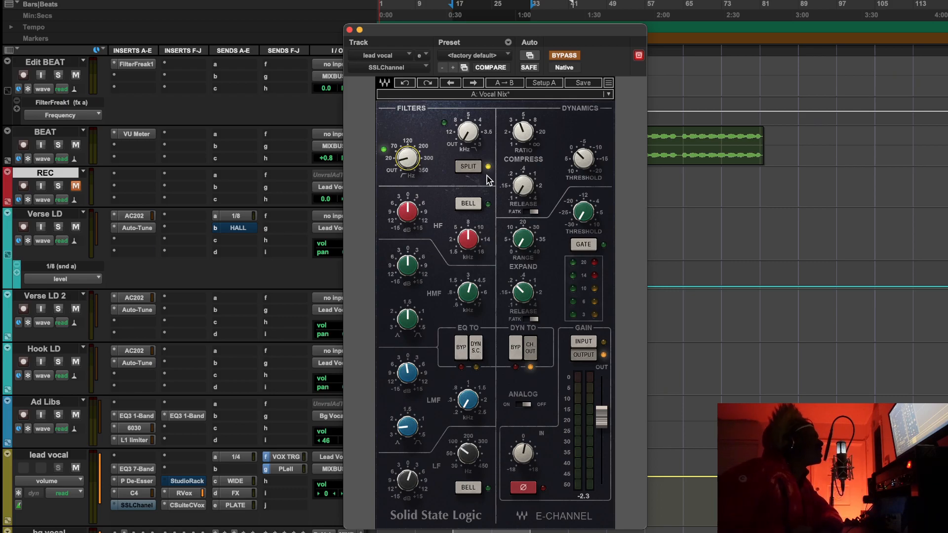
Copy the lead vocal's SSLChannel plug-in from insert E to insert F.
{"action": "left_click", "coordinate": [175, 481]}
{"action": "left_click_drag", "start_coordinate": [151, 503], "coordinate": [185, 457]}
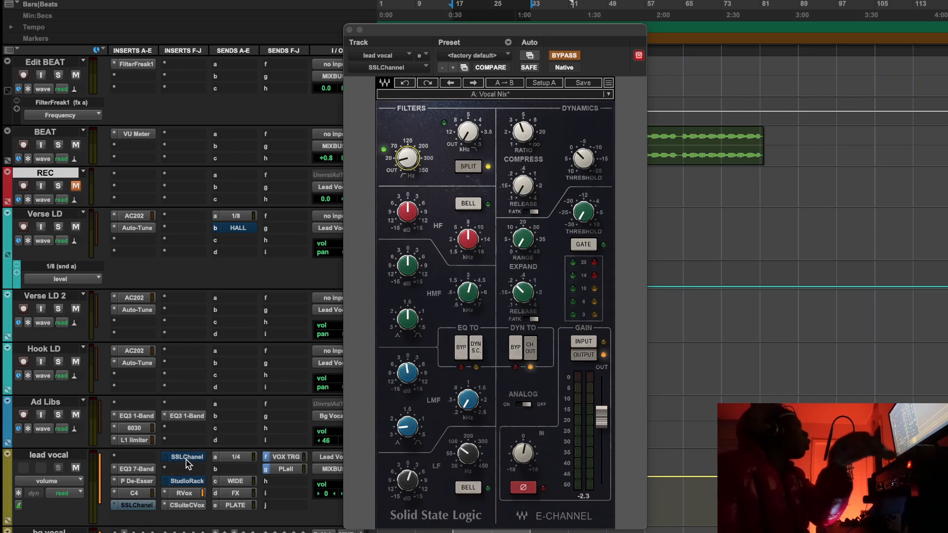
{"action": "left_click", "coordinate": [137, 506]}
{"action": "left_click", "coordinate": [139, 507]}
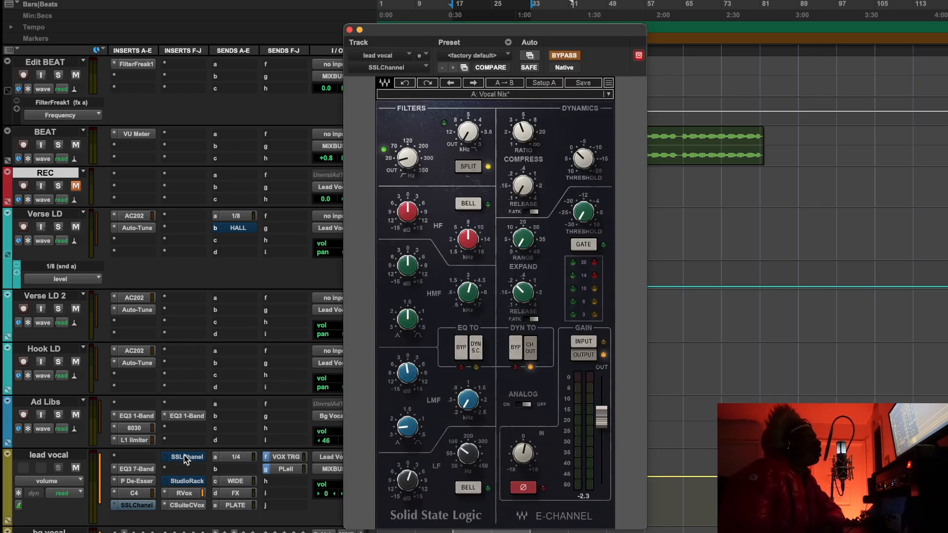
Replace the SSLChannel copy in insert F with SSLGChannel (stereo), searching the plug-in list for "gch".
{"action": "left_click", "coordinate": [185, 458]}
{"action": "left_click", "coordinate": [168, 458]}
{"action": "left_click", "coordinate": [181, 434]}
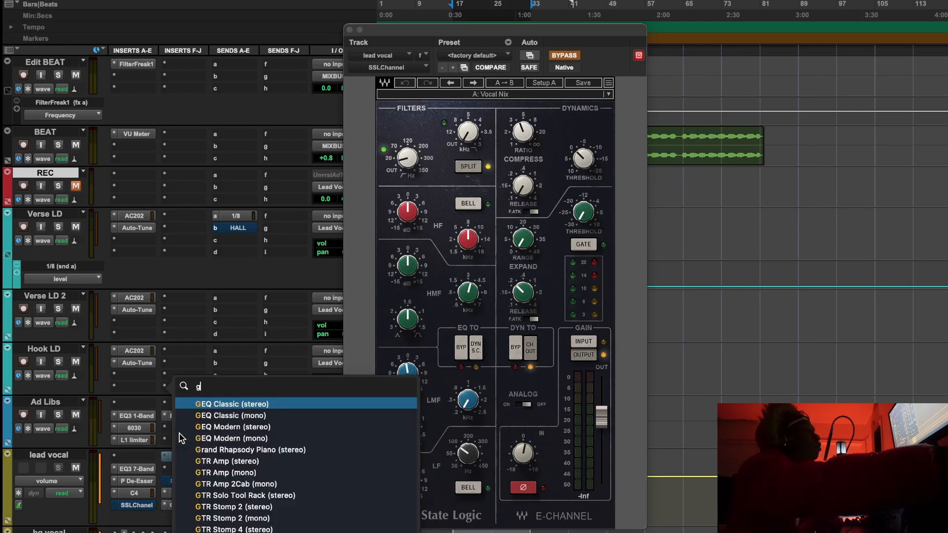
{"action": "type", "text": "gch"}
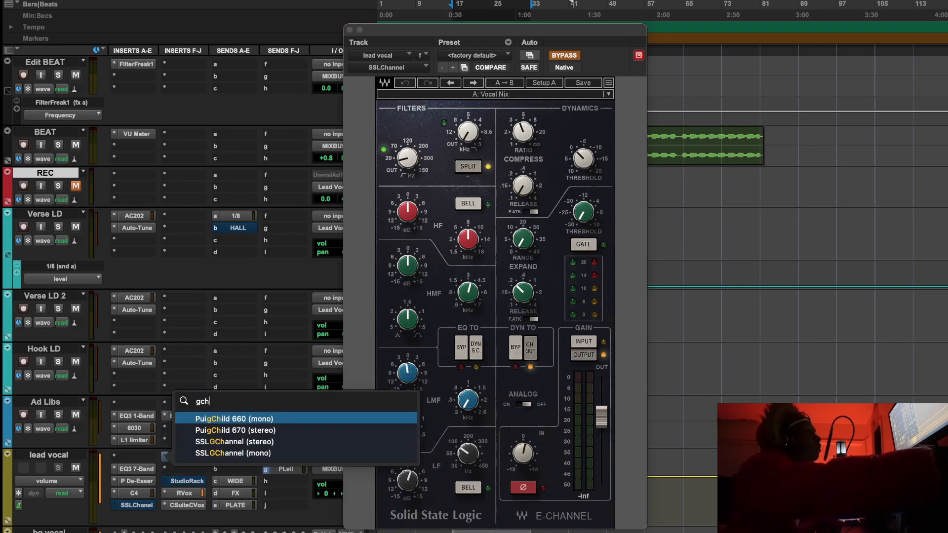
{"action": "left_click", "coordinate": [211, 441]}
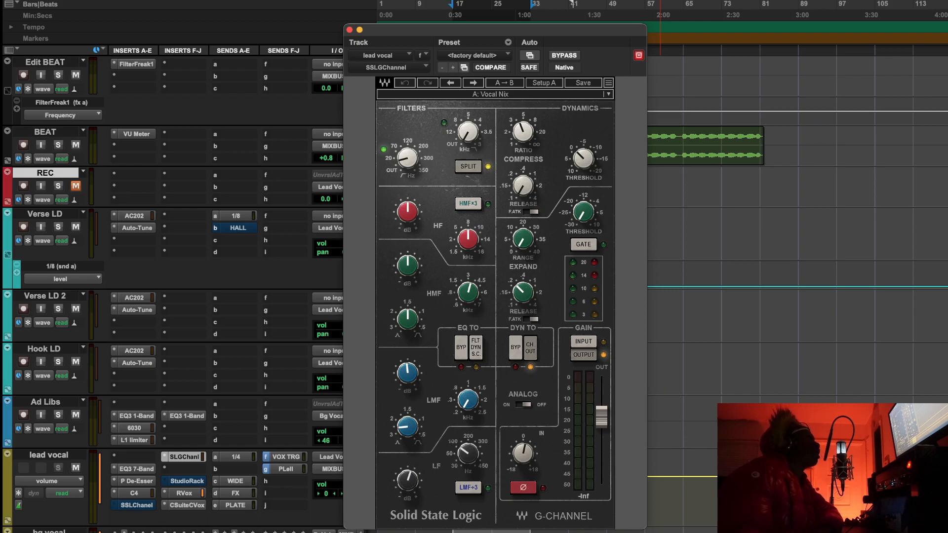
Play the selection, switch from SSLGChannel to SSLChannel on the lead vocal, and set SSLGChannel's output fader to about -1.1.
{"action": "key", "text": "space"}
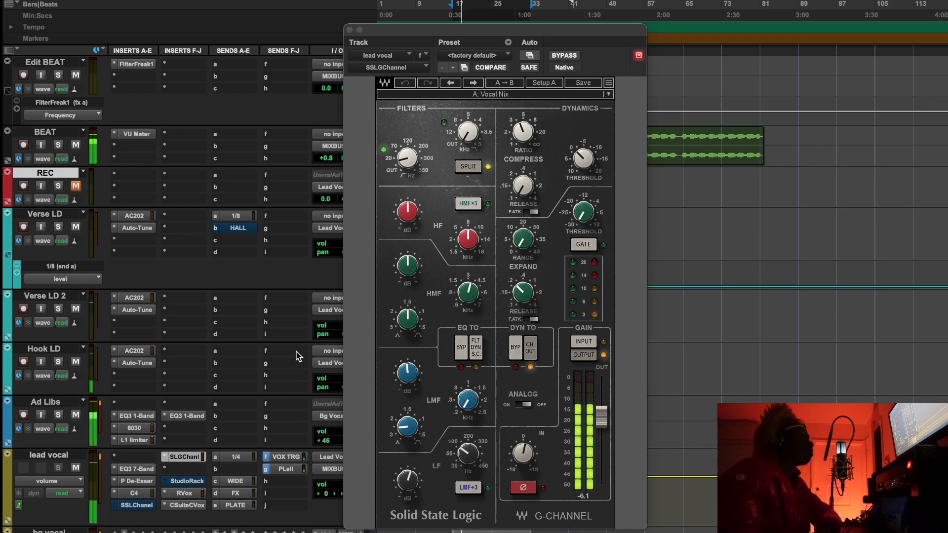
{"action": "left_click", "coordinate": [185, 457], "text": "super"}
{"action": "left_click", "coordinate": [143, 506], "text": "super"}
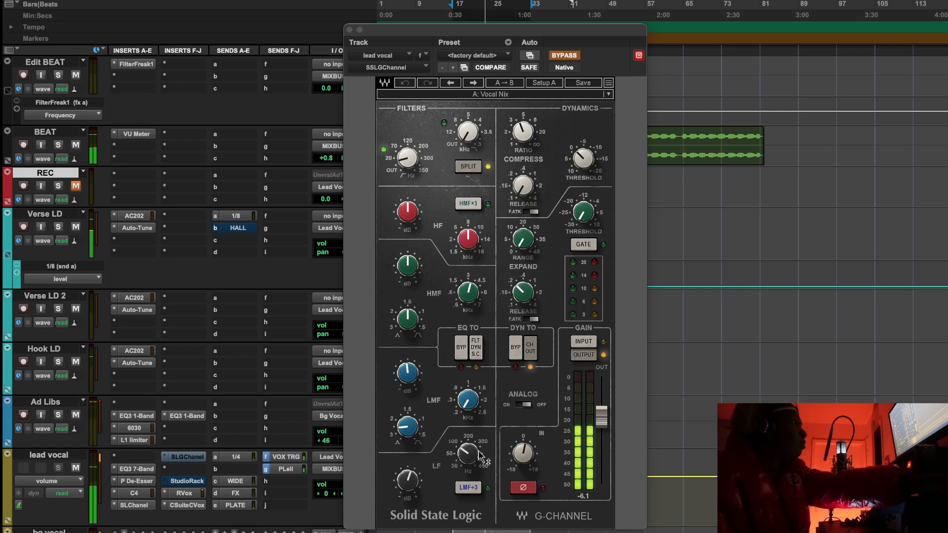
{"action": "left_click_drag", "start_coordinate": [602, 417], "coordinate": [601, 415]}
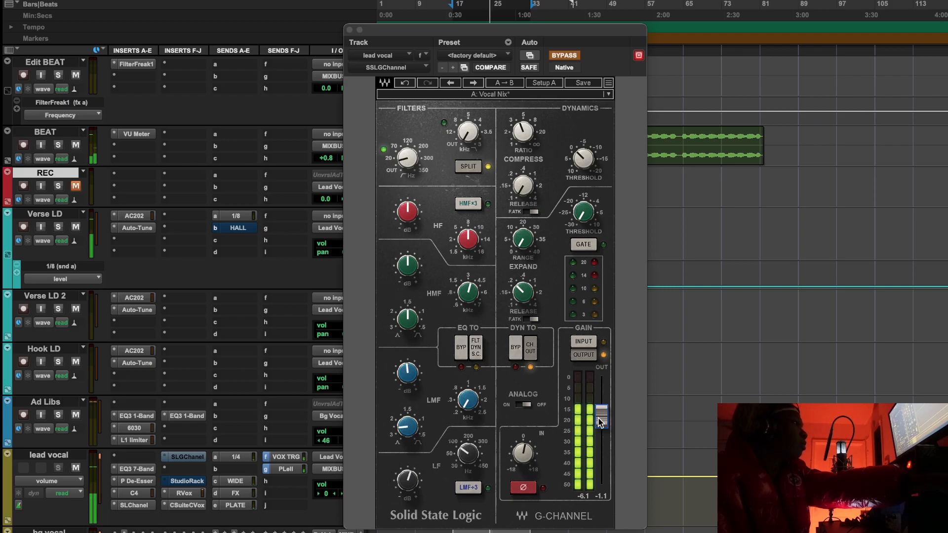
Compare the lead vocal through SSLGChannel and SSLChannel by alternating which one is bypassed, and close the plug-in window.
{"action": "left_click", "coordinate": [151, 506], "text": "super"}
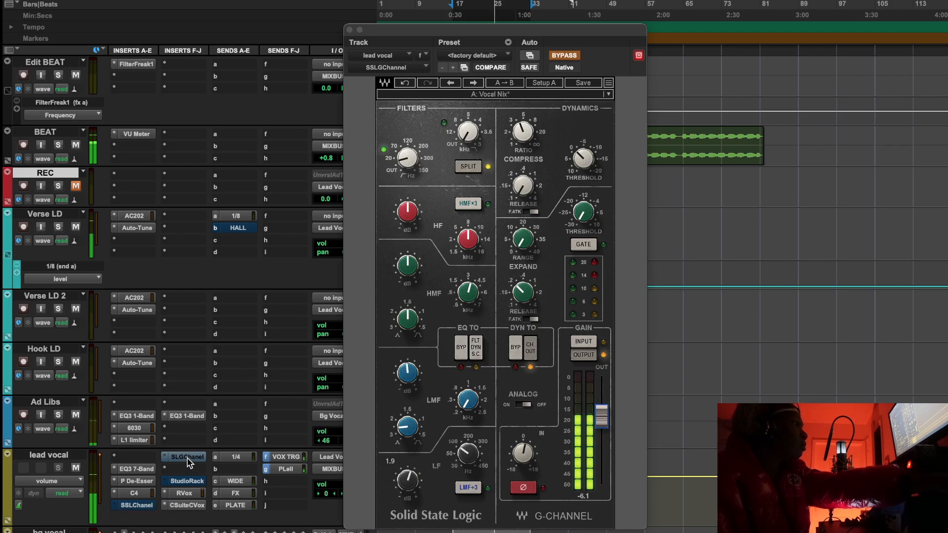
{"action": "left_click", "coordinate": [188, 459], "text": "super"}
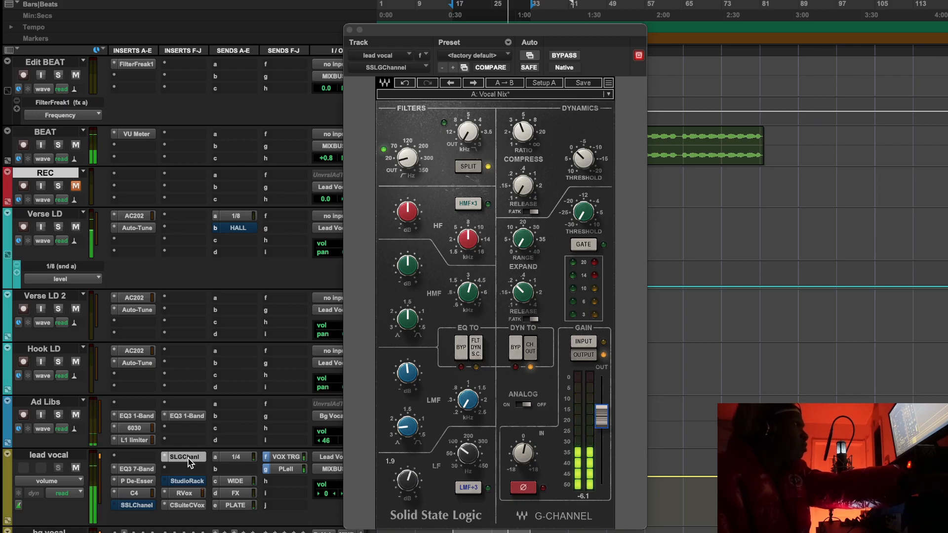
{"action": "left_click", "coordinate": [143, 505]}
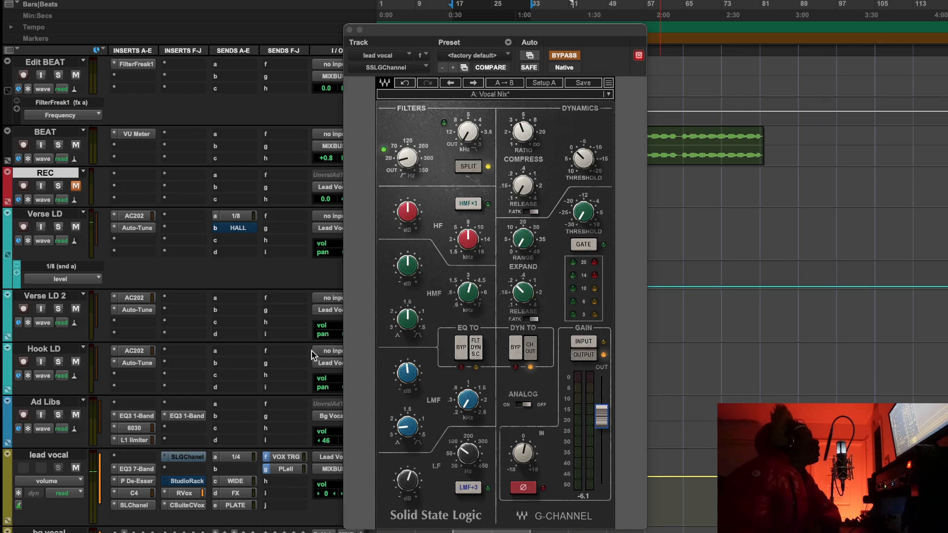
{"action": "left_click", "coordinate": [349, 30]}
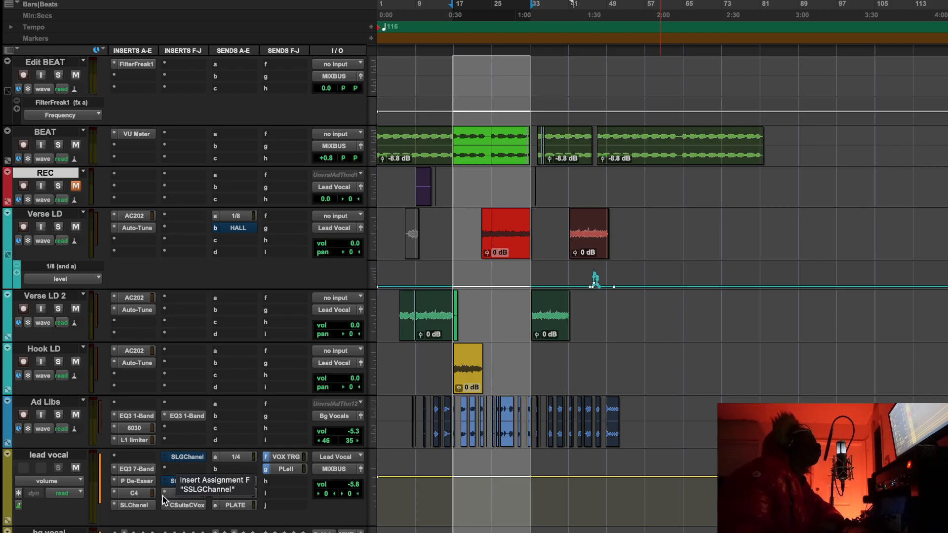
Bypass the lead vocal's SSLChannel insert and take its StudioRack insert out of bypass.
{"action": "right_click", "coordinate": [137, 504]}
{"action": "left_click", "coordinate": [138, 508]}
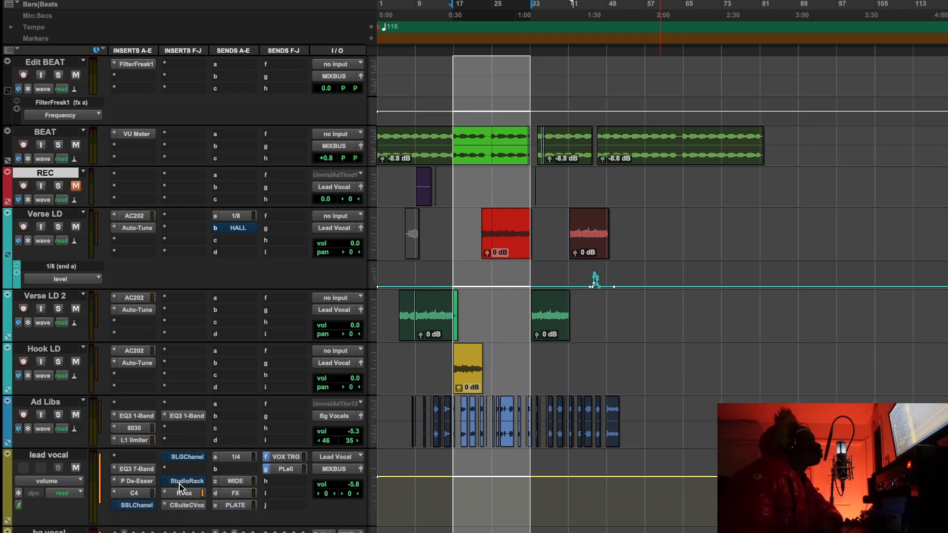
{"action": "right_click", "coordinate": [183, 483]}
{"action": "left_click", "coordinate": [189, 483]}
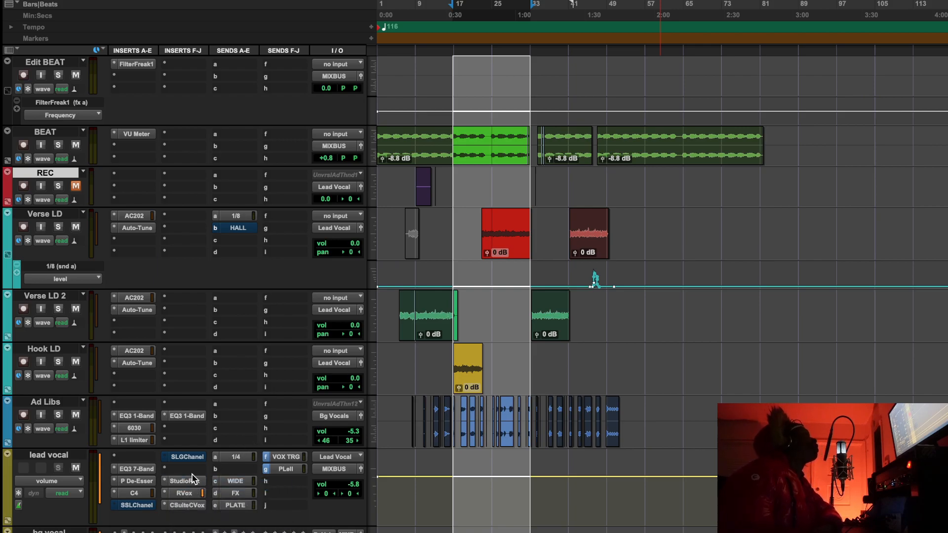
Open StudioRack, disable Scp Om Ch, enable Scheps 73, and place the Scheps 73 window fully in view.
{"action": "left_click", "coordinate": [192, 482]}
{"action": "left_click_drag", "start_coordinate": [451, 35], "coordinate": [507, 162]}
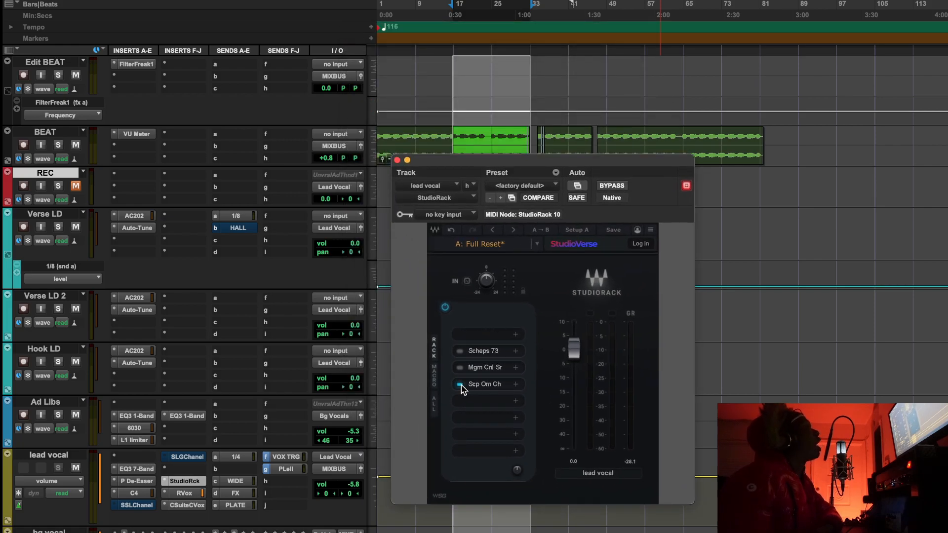
{"action": "left_click", "coordinate": [470, 351]}
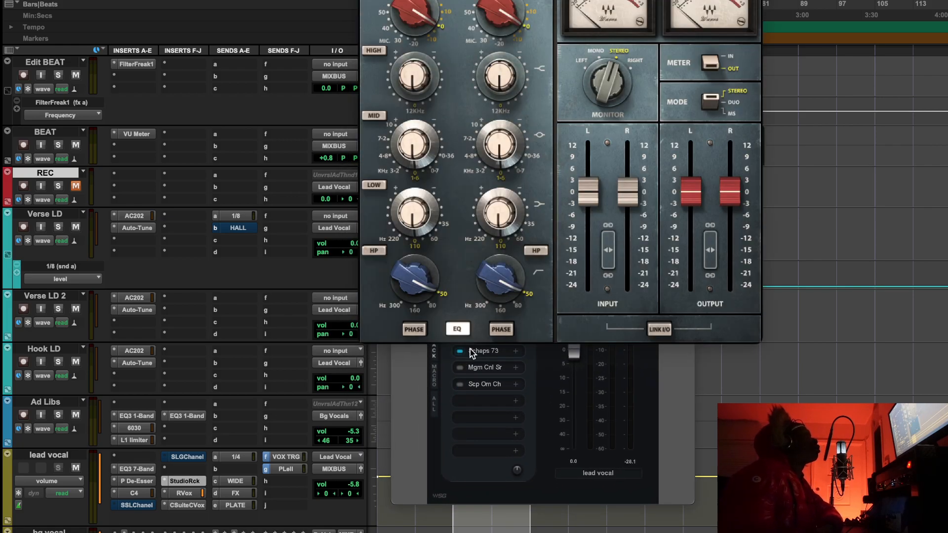
{"action": "left_click_drag", "start_coordinate": [603, 0], "coordinate": [599, 91]}
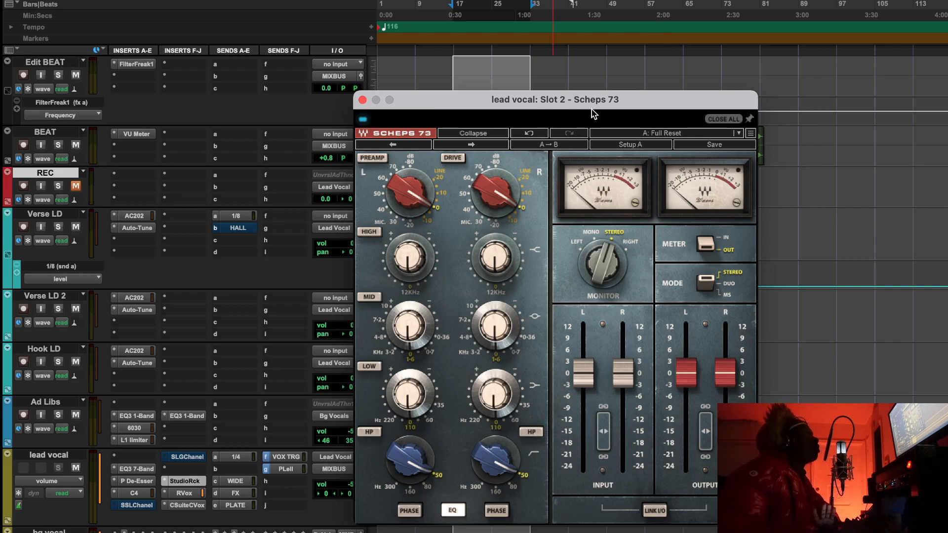
Switch Scheps 73 to setup B and load its Factory Default preset.
{"action": "left_click", "coordinate": [626, 144]}
{"action": "left_click", "coordinate": [627, 133]}
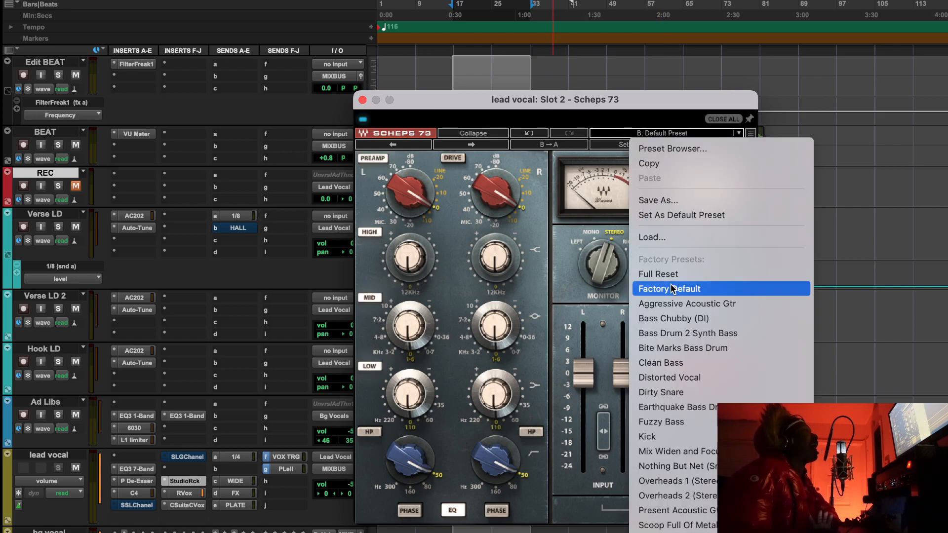
{"action": "left_click", "coordinate": [696, 289]}
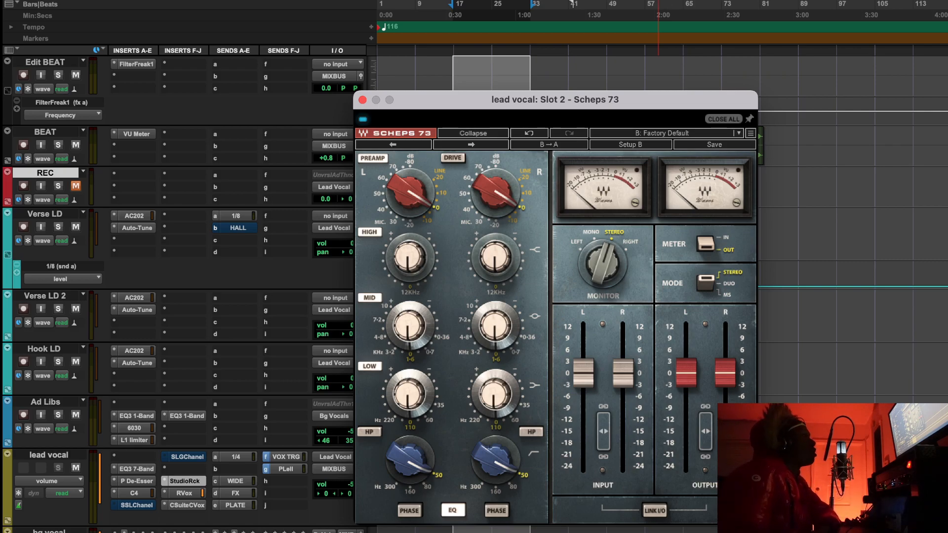
Play the selection, turn on the Scheps 73 preamp at mic 30, nudge up the input faders, and try the high-pass filter at 50 Hz.
{"action": "key", "text": "space"}
{"action": "left_click", "coordinate": [371, 158]}
{"action": "left_click", "coordinate": [372, 160]}
{"action": "left_click_drag", "start_coordinate": [409, 192], "coordinate": [409, 138]}
{"action": "left_click_drag", "start_coordinate": [623, 374], "coordinate": [624, 371]}
{"action": "left_click", "coordinate": [369, 431]}
{"action": "mouse_move", "coordinate": [385, 454]}
{"action": "left_mouse_down"}
{"action": "mouse_move", "coordinate": [385, 436]}
{"action": "mouse_move", "coordinate": [385, 454]}
{"action": "left_mouse_up"}
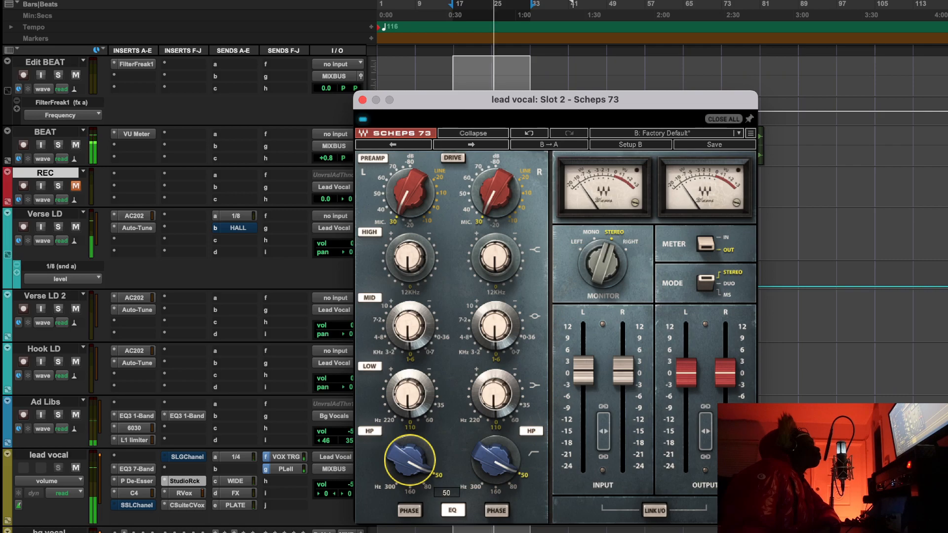
{"action": "left_click", "coordinate": [376, 431]}
{"action": "left_click", "coordinate": [376, 431]}
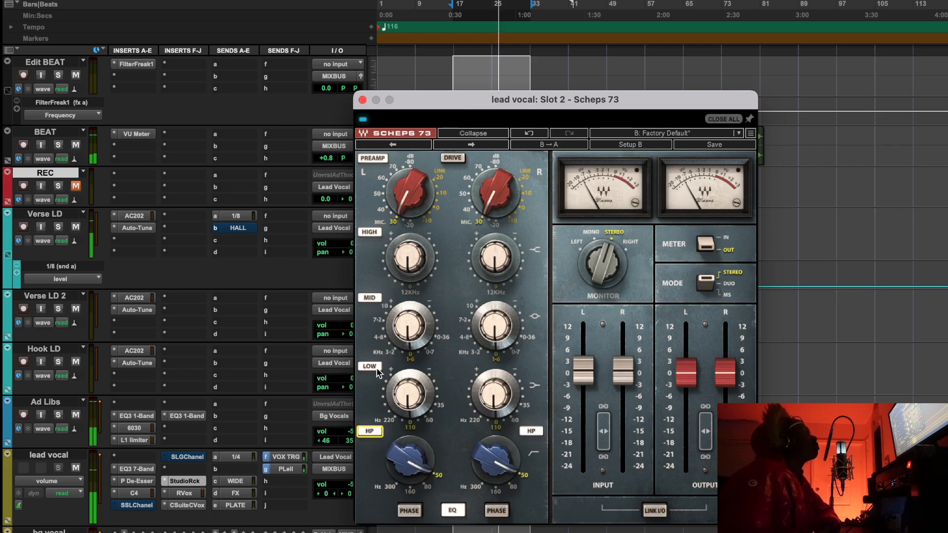
Try a Scheps 73 low-band boost of 4.7 at 35 Hz, and reset the low gain.
{"action": "left_click_drag", "start_coordinate": [406, 394], "coordinate": [406, 404]}
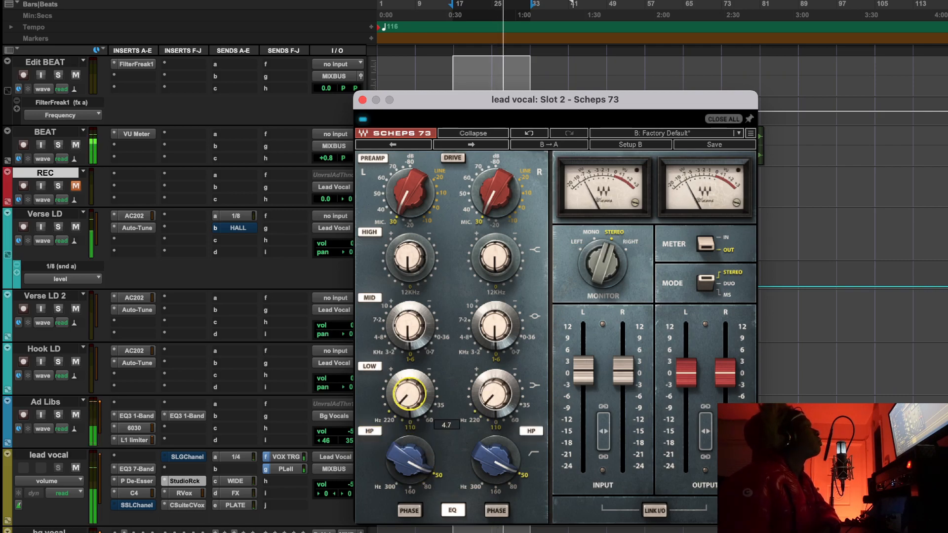
{"action": "left_click", "coordinate": [439, 408]}
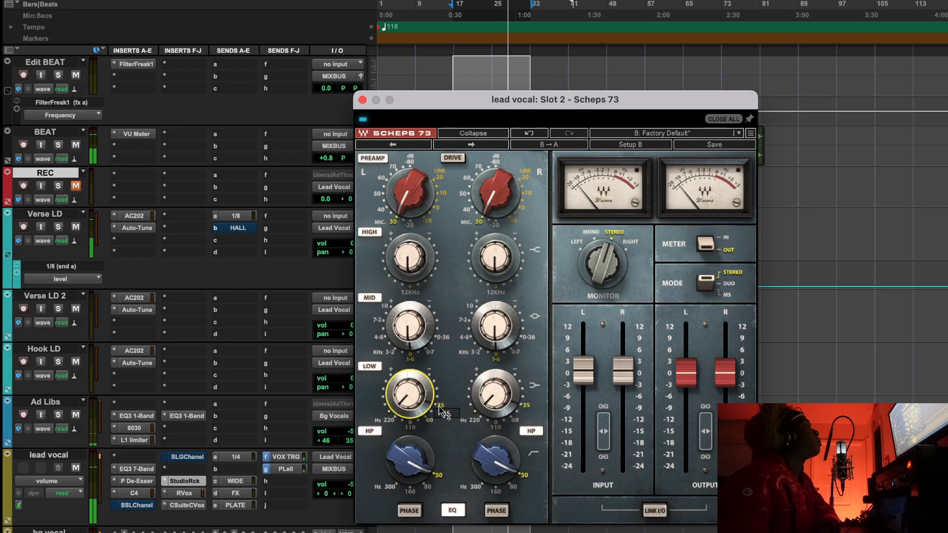
{"action": "left_click", "coordinate": [414, 404], "text": "alt"}
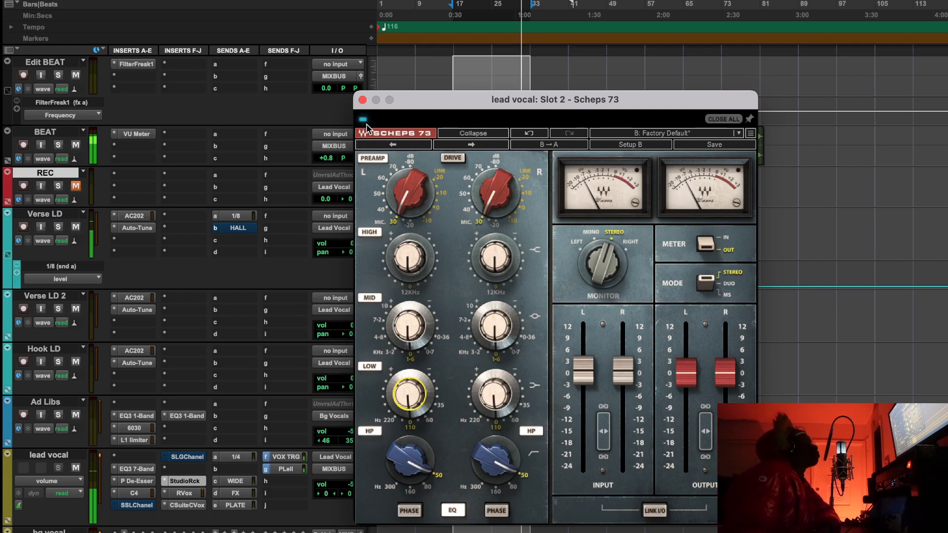
Set the Scheps 73 output to 0.1, the high-band gain to 1.6, and slightly adjust the mid band at 7.2 kHz.
{"action": "left_click", "coordinate": [686, 371]}
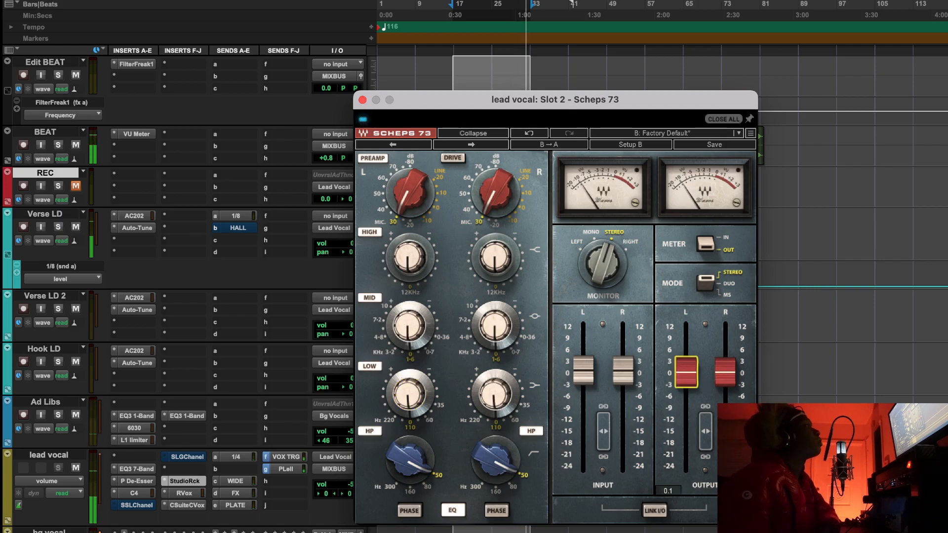
{"action": "left_click_drag", "start_coordinate": [413, 257], "coordinate": [413, 247]}
{"action": "key", "text": "space"}
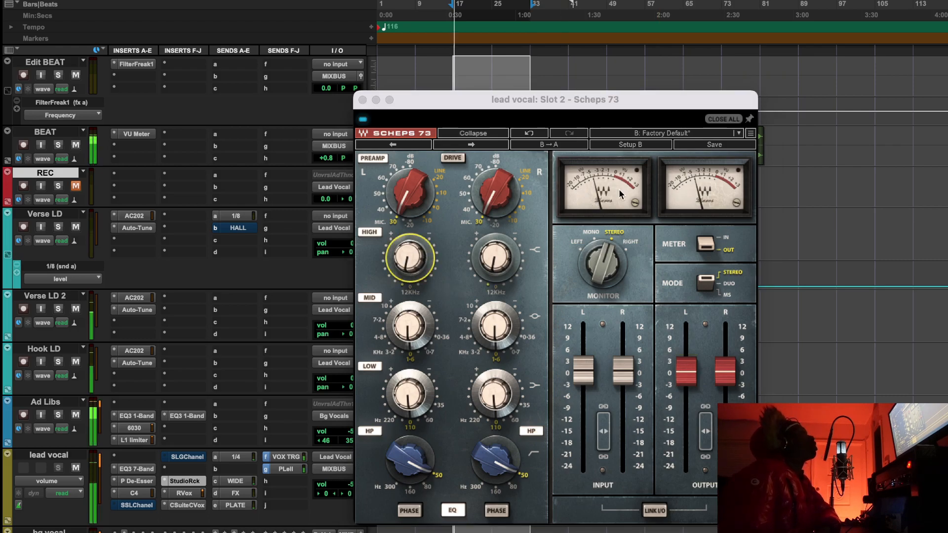
{"action": "left_click_drag", "start_coordinate": [396, 266], "coordinate": [395, 261]}
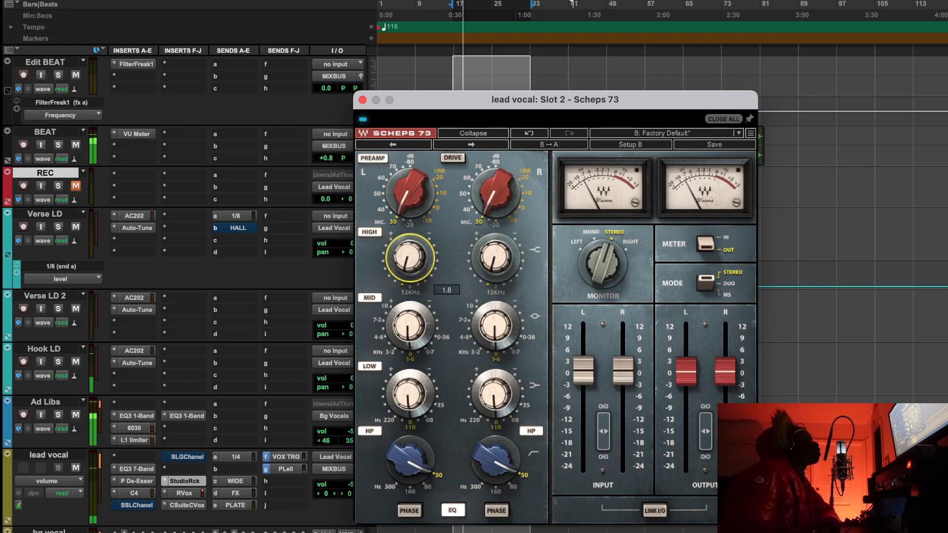
{"action": "mouse_move", "coordinate": [406, 327]}
{"action": "left_mouse_down"}
{"action": "mouse_move", "coordinate": [406, 318]}
{"action": "mouse_move", "coordinate": [378, 316]}
{"action": "mouse_move", "coordinate": [408, 338]}
{"action": "left_mouse_up"}
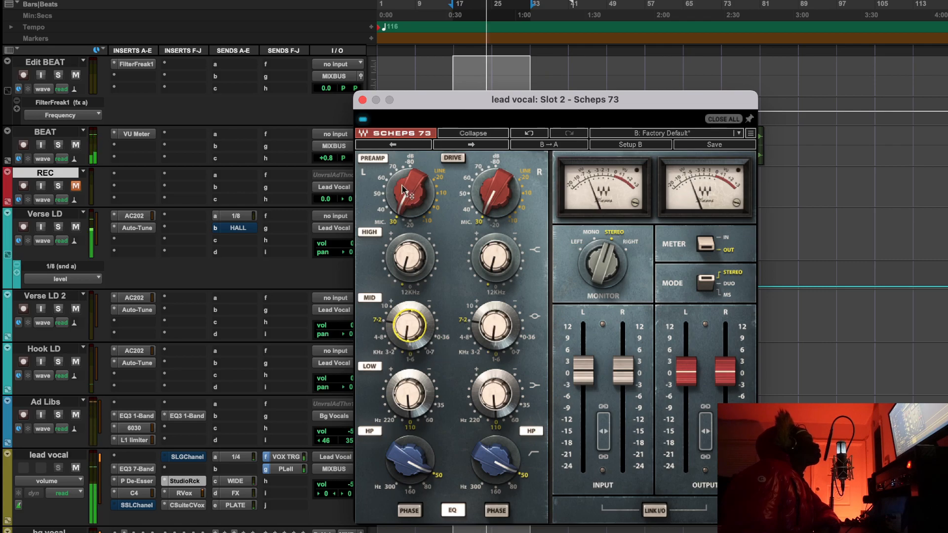
Compare the lead vocal with Scheps 73 bypassed and enabled, and with Drive switched both ways.
{"action": "left_click", "coordinate": [363, 119]}
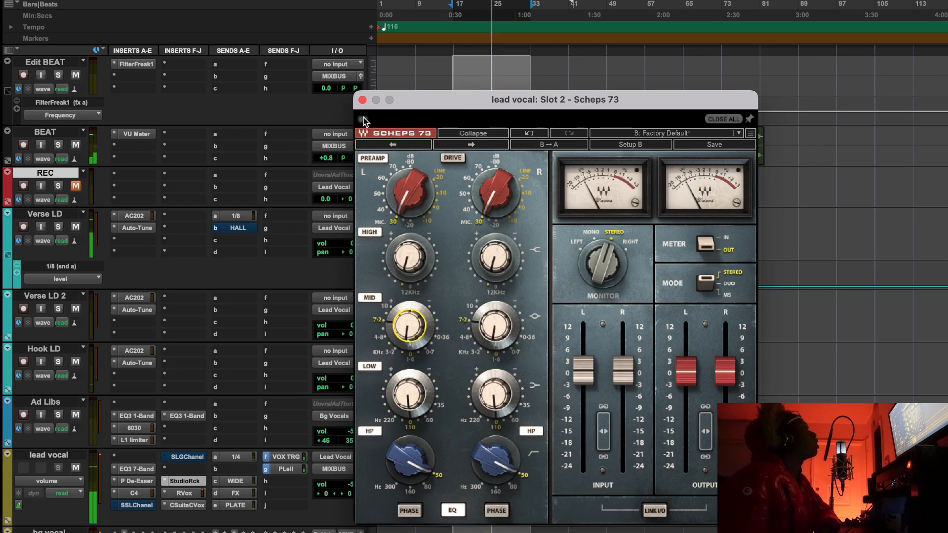
{"action": "left_click", "coordinate": [363, 119]}
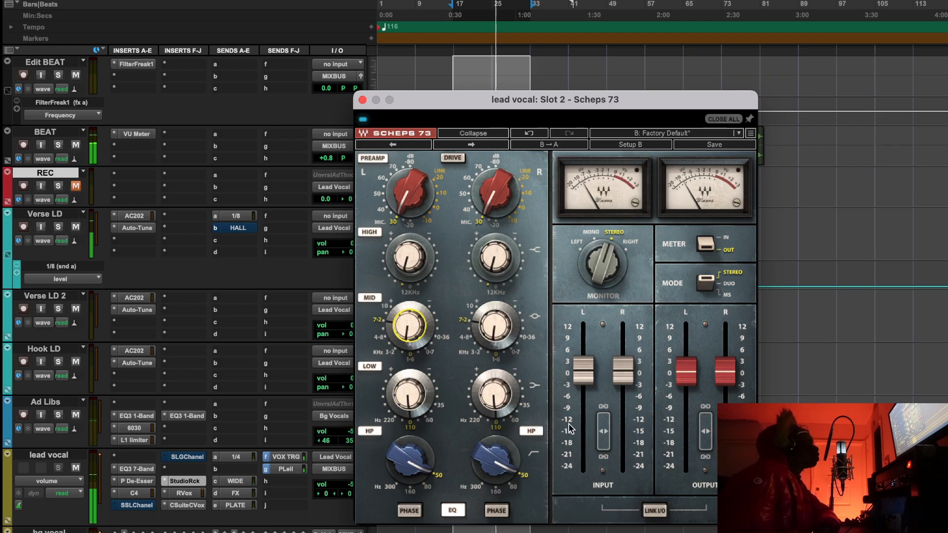
{"action": "left_click", "coordinate": [452, 159]}
{"action": "left_click", "coordinate": [454, 160]}
Toggle the Scheps 73 preamp, compare the plug-in against bypass, and set the preamp gain to -35M.
{"action": "left_click", "coordinate": [374, 159]}
{"action": "left_click_drag", "start_coordinate": [422, 202], "coordinate": [421, 190]}
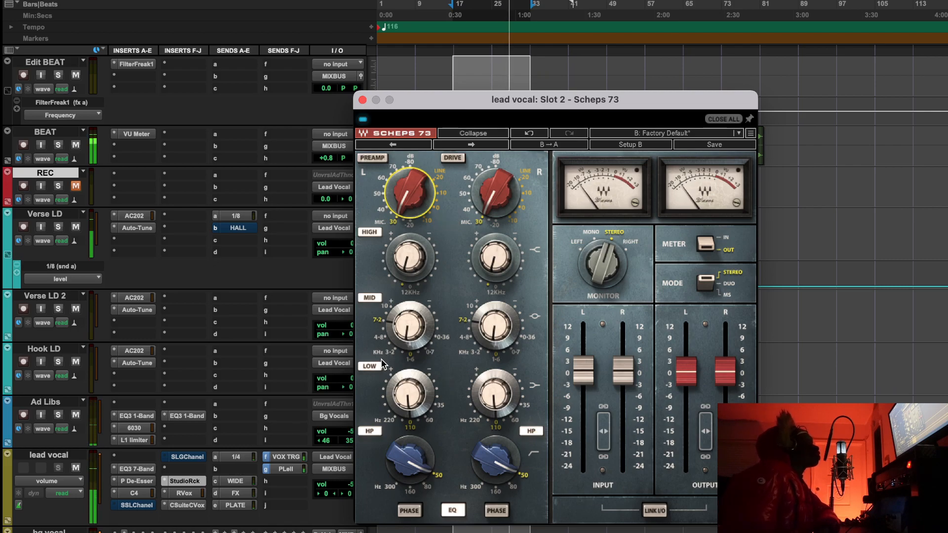
{"action": "left_click", "coordinate": [364, 120]}
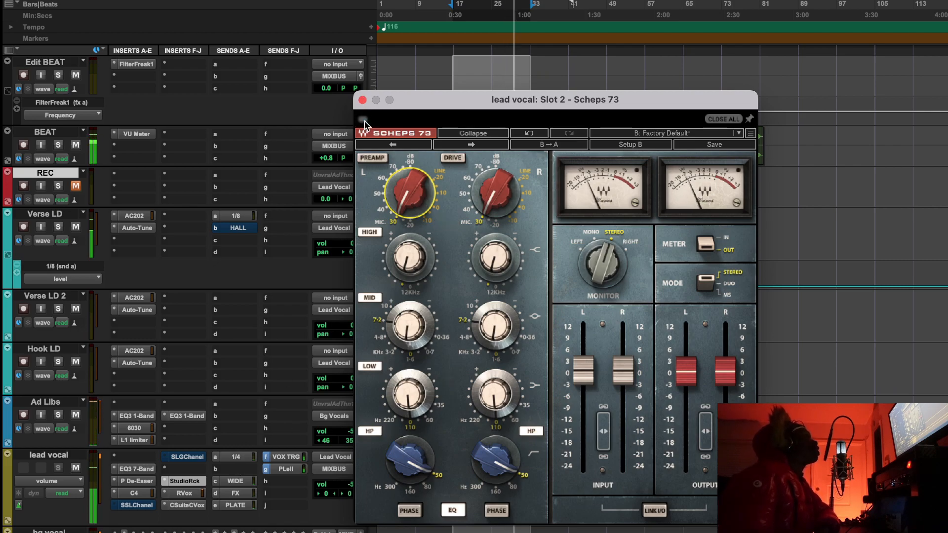
{"action": "left_click", "coordinate": [363, 120]}
{"action": "left_click_drag", "start_coordinate": [410, 207], "coordinate": [410, 202]}
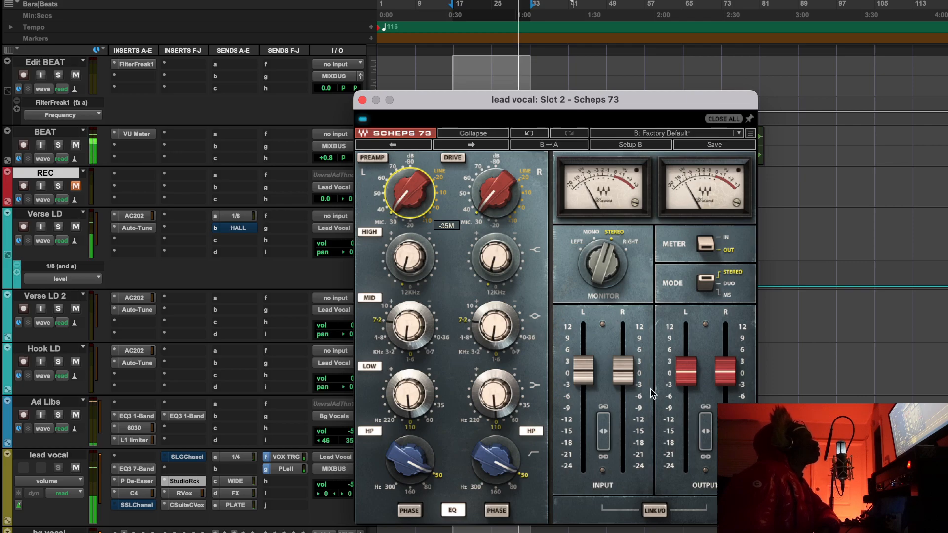
Move the Scheps 73 window aside, raise its input faders to about 2 dB, and lower its output faders slightly below 0.
{"action": "left_click_drag", "start_coordinate": [507, 92], "coordinate": [427, 96]}
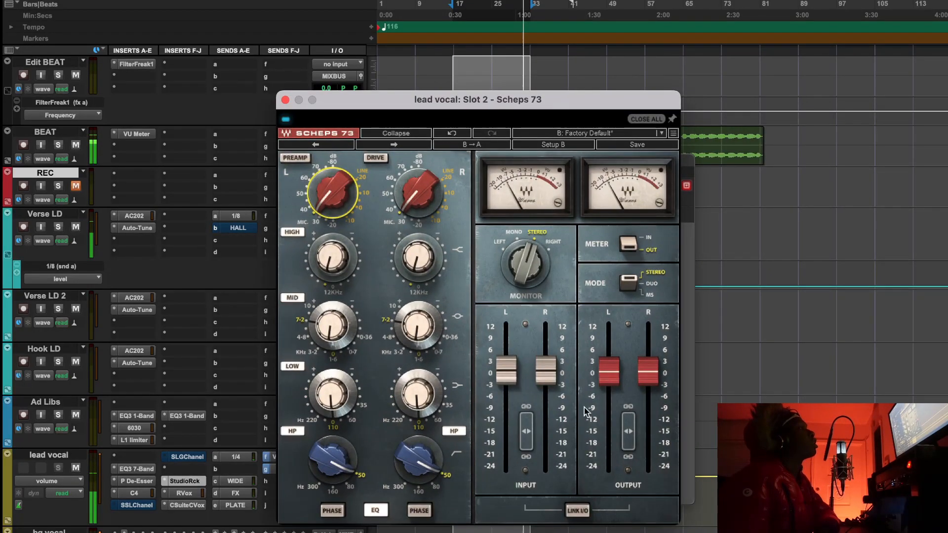
{"action": "left_click_drag", "start_coordinate": [544, 376], "coordinate": [545, 365]}
{"action": "key", "text": "space"}
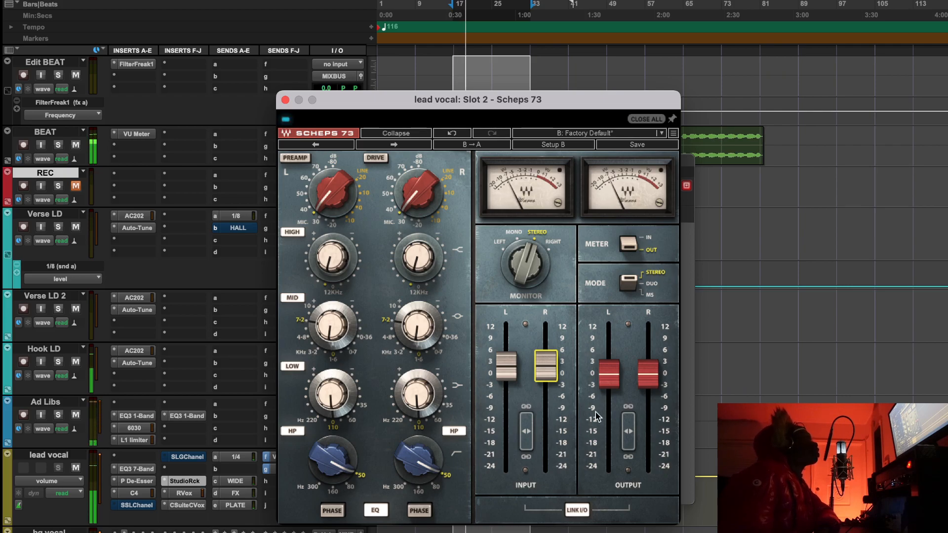
{"action": "left_click", "coordinate": [608, 374]}
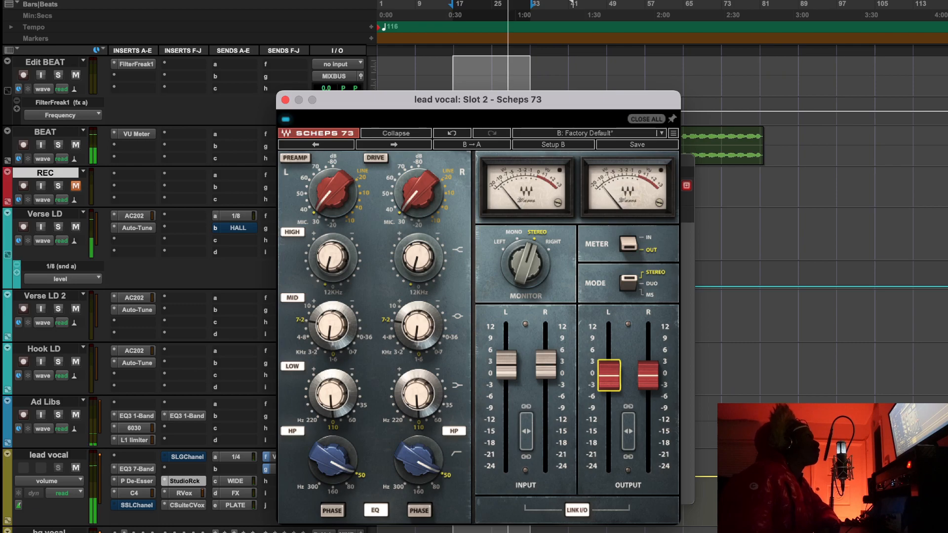
{"action": "key", "text": "space"}
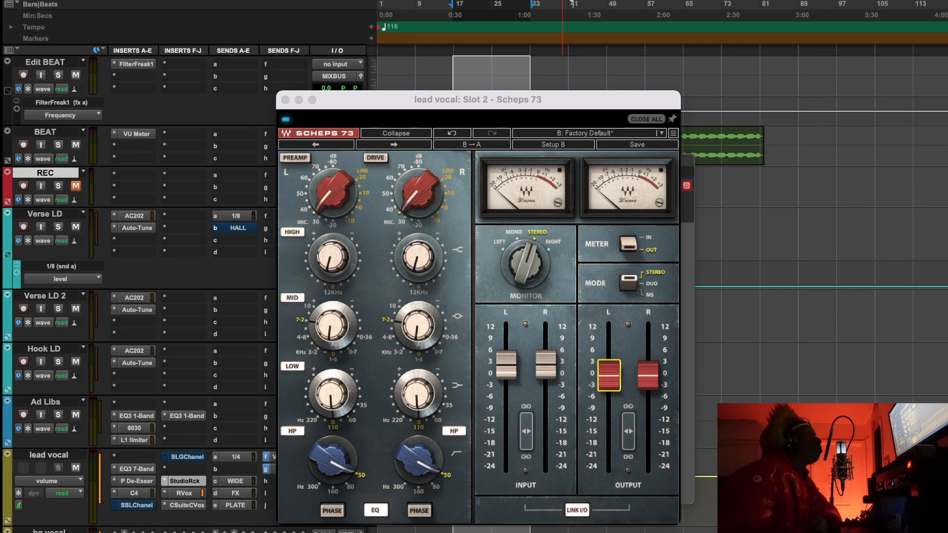
Toggle the Scheps 73 preamp and Drive switches, and set the preamp gain back to about mic 35.
{"action": "left_click", "coordinate": [300, 160]}
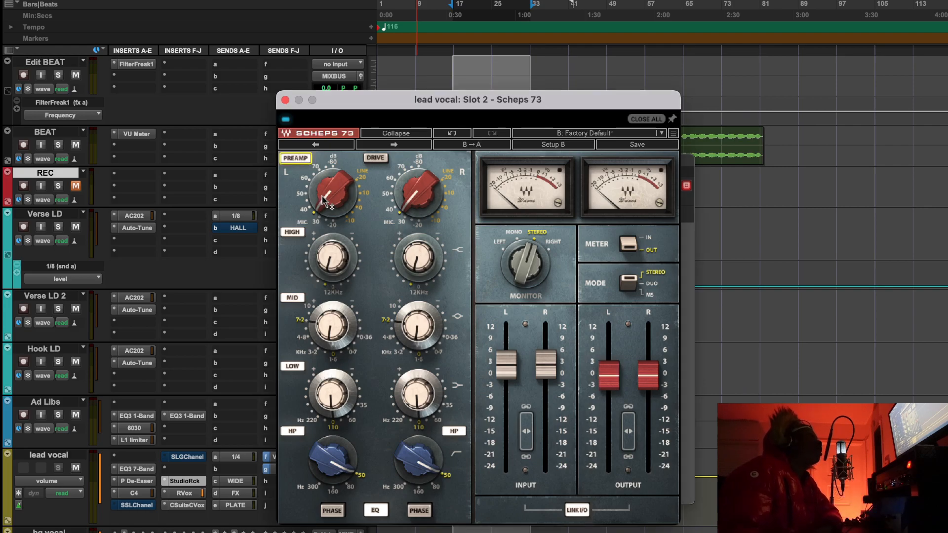
{"action": "left_click", "coordinate": [376, 158]}
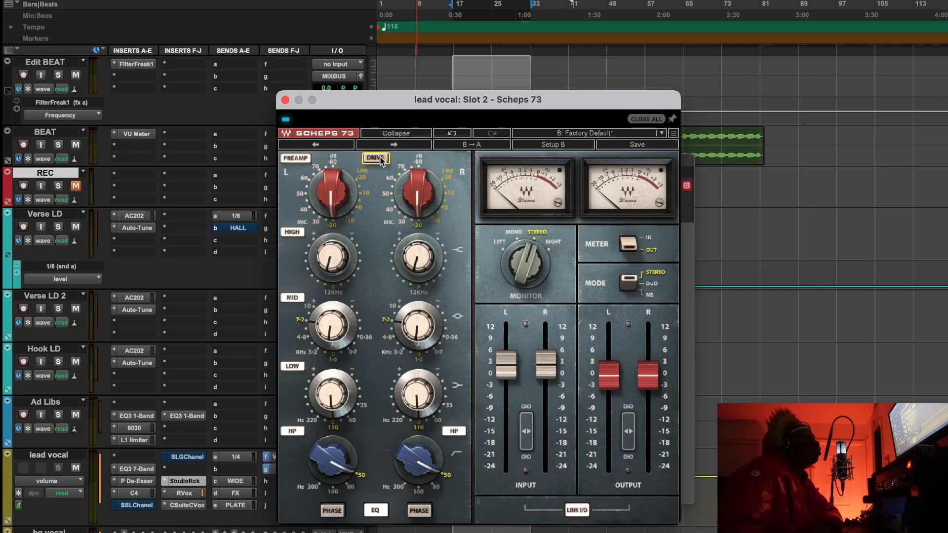
{"action": "left_click_drag", "start_coordinate": [324, 167], "coordinate": [324, 200]}
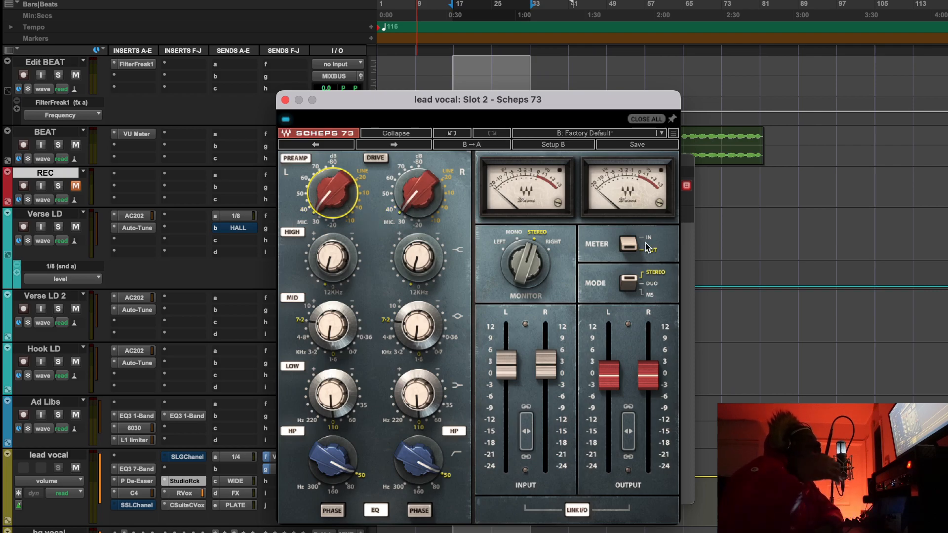
Move the Scheps 73 window clear of the rack, audition the selection through it, and close the window.
{"action": "left_click_drag", "start_coordinate": [595, 109], "coordinate": [664, 103]}
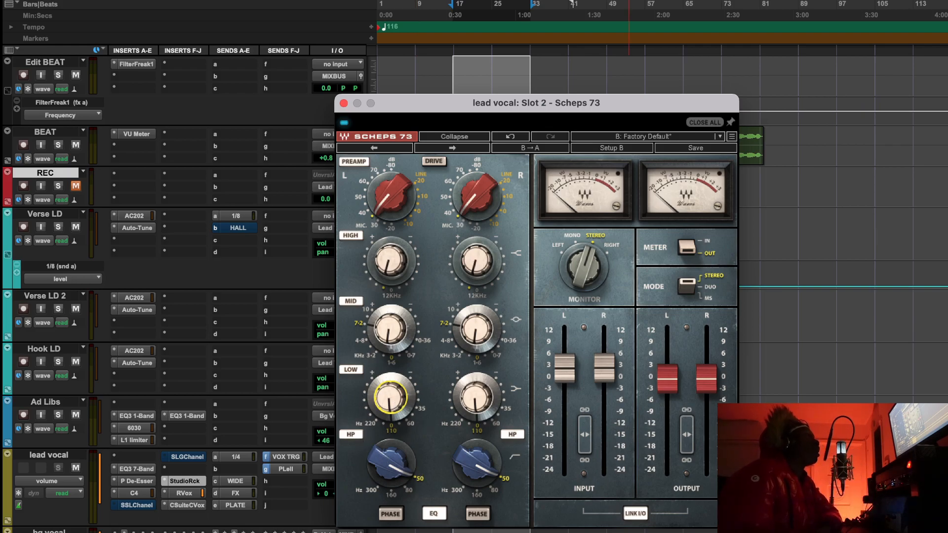
{"action": "key", "text": "space"}
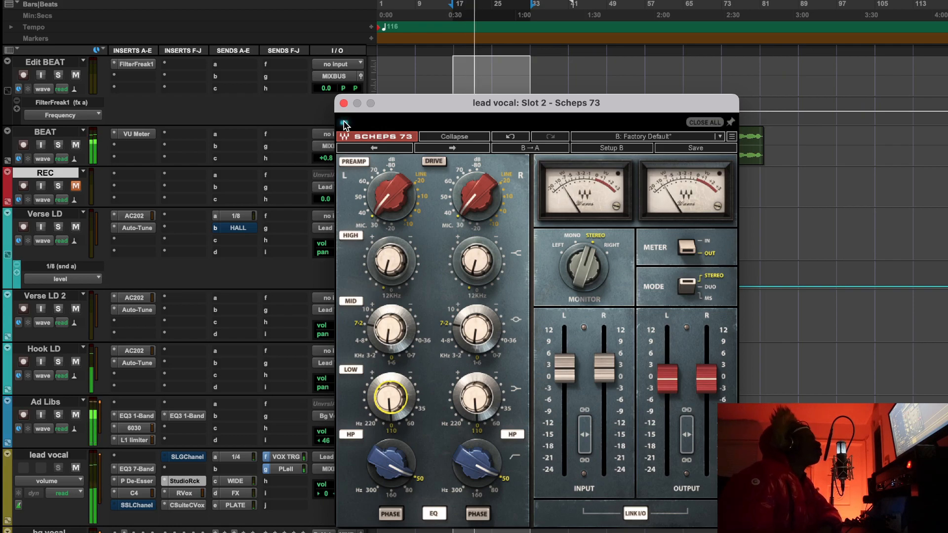
{"action": "mouse_move", "coordinate": [369, 192]}
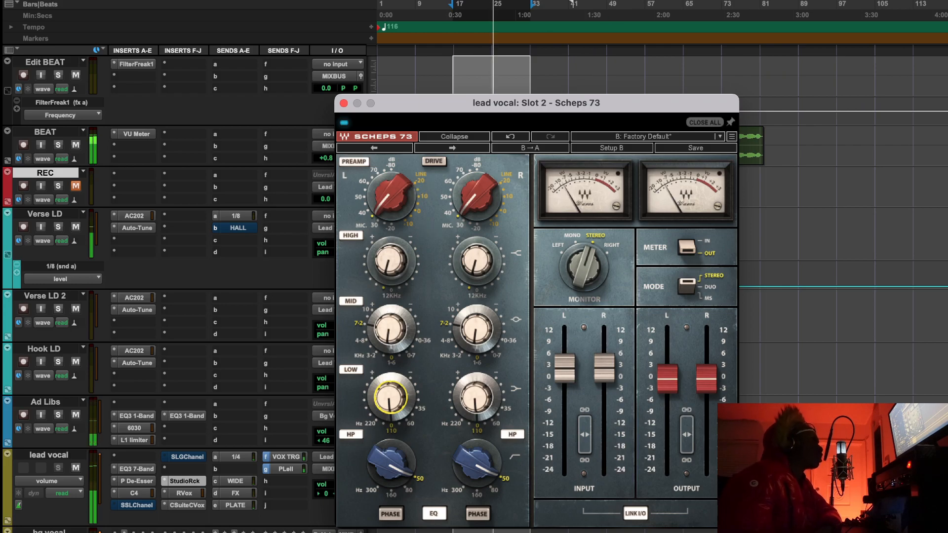
{"action": "key", "text": "space"}
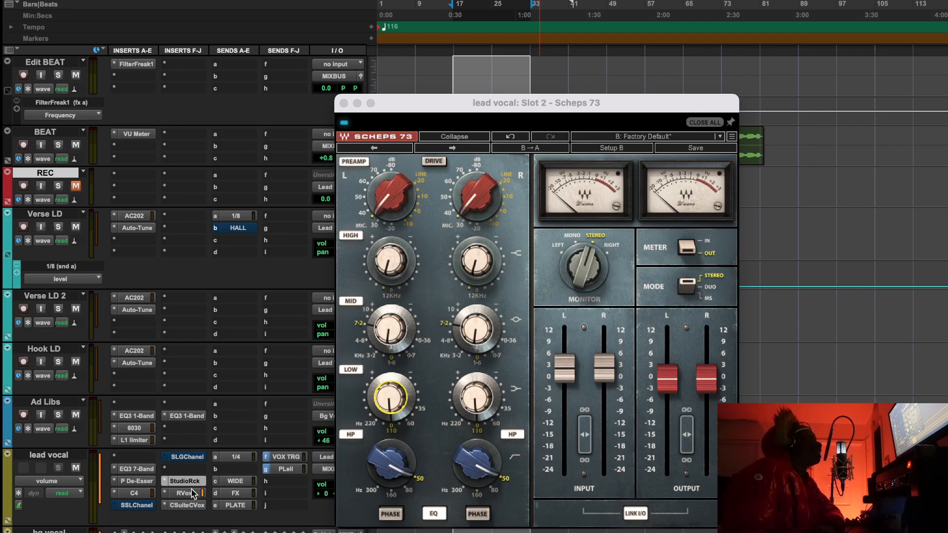
{"action": "left_click", "coordinate": [344, 104]}
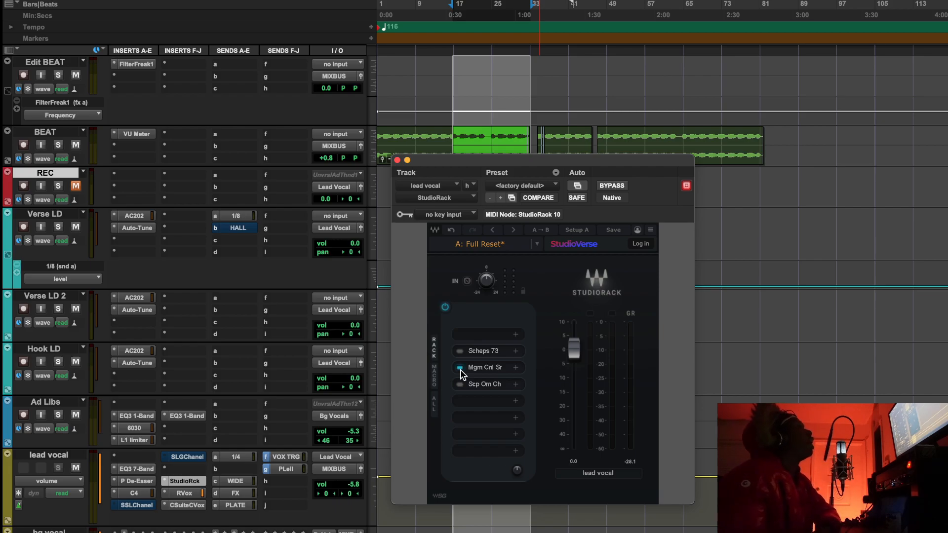
Open Magma Channel Strip from StudioRack, set its Drive to about 7, and lower its output fader to about -2 dB.
{"action": "left_click", "coordinate": [483, 368]}
{"action": "left_click_drag", "start_coordinate": [584, 0], "coordinate": [673, 60]}
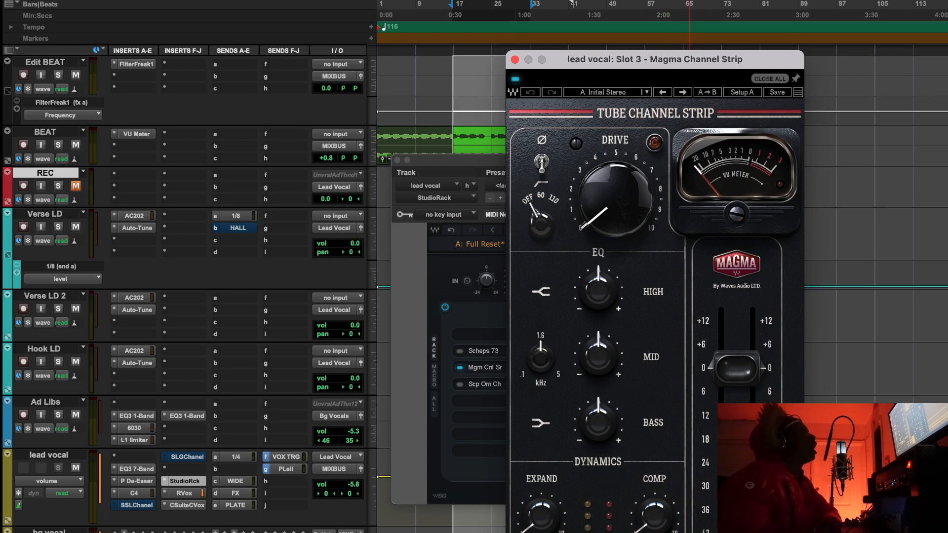
{"action": "left_click_drag", "start_coordinate": [615, 197], "coordinate": [624, 157]}
{"action": "left_click_drag", "start_coordinate": [736, 368], "coordinate": [735, 376]}
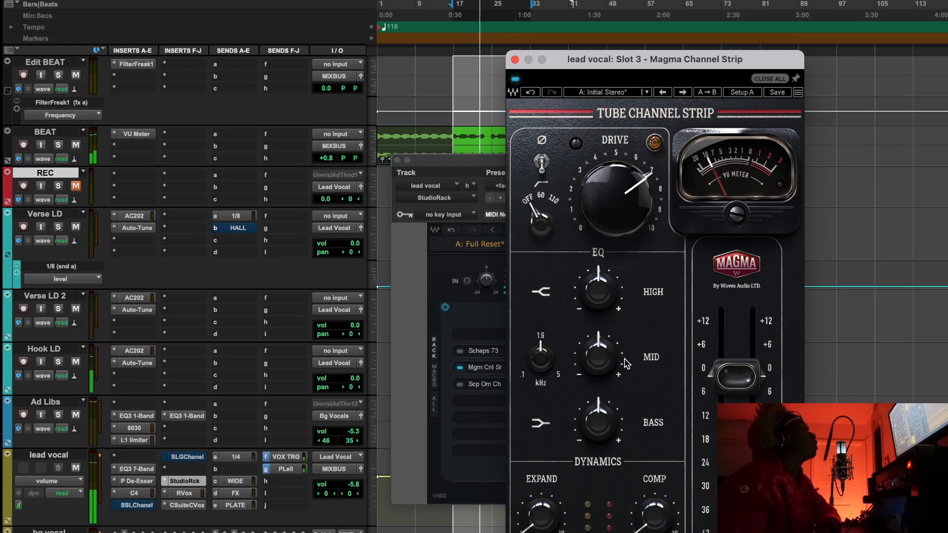
Boost Magma's highs slightly, cut its mids slightly at about 0.1 kHz, and compare the lead vocal against bypass.
{"action": "left_click_drag", "start_coordinate": [591, 296], "coordinate": [591, 291]}
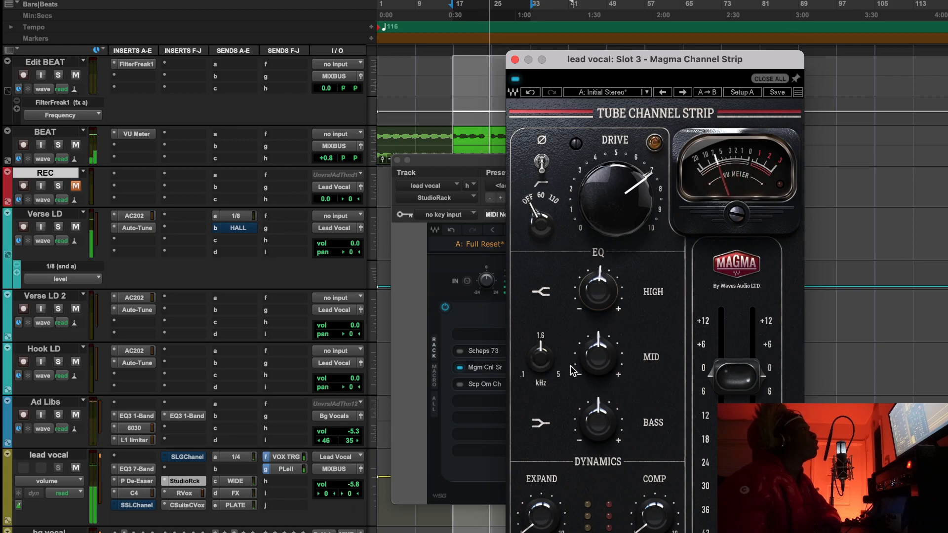
{"action": "left_click_drag", "start_coordinate": [596, 361], "coordinate": [541, 390]}
{"action": "left_click_drag", "start_coordinate": [595, 358], "coordinate": [596, 375]}
{"action": "left_click", "coordinate": [515, 80]}
{"action": "left_click", "coordinate": [515, 79]}
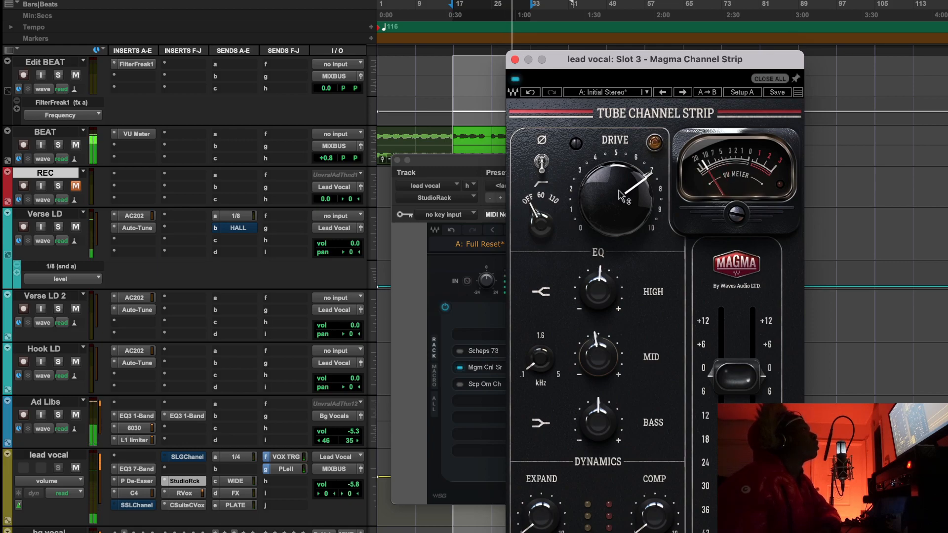
Bring the StudioRack window forward and lower its output fader to -1.6.
{"action": "mouse_move", "coordinate": [620, 198]}
{"action": "left_click_drag", "start_coordinate": [485, 282], "coordinate": [485, 280]}
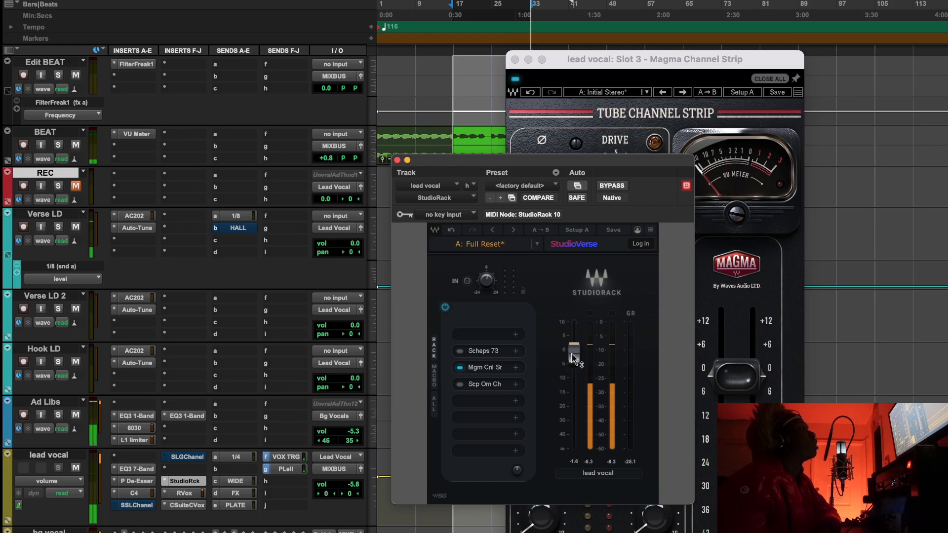
{"action": "left_click_drag", "start_coordinate": [574, 352], "coordinate": [572, 356]}
Restart playback and extend the end of the timeline's playback range to about bar 62.
{"action": "key", "text": "space"}
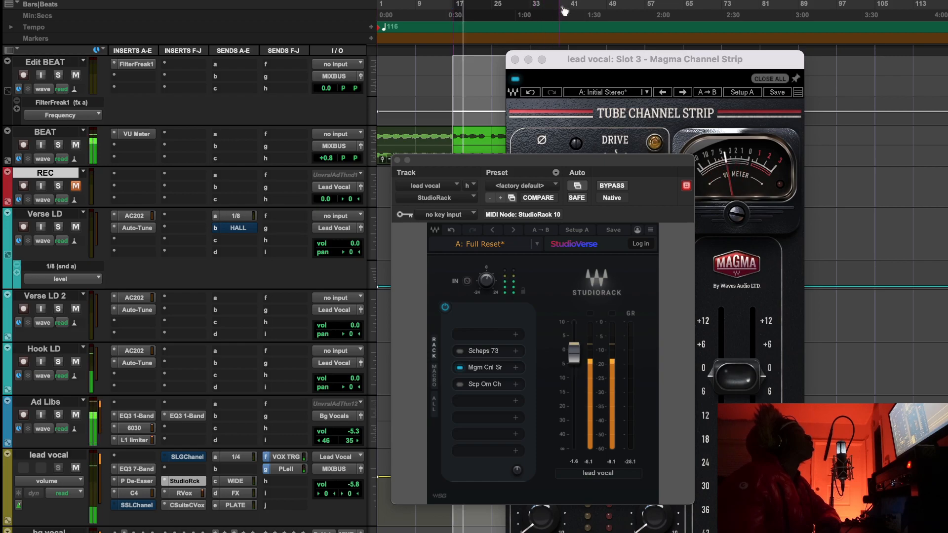
{"action": "left_click_drag", "start_coordinate": [676, 11], "coordinate": [676, 7]}
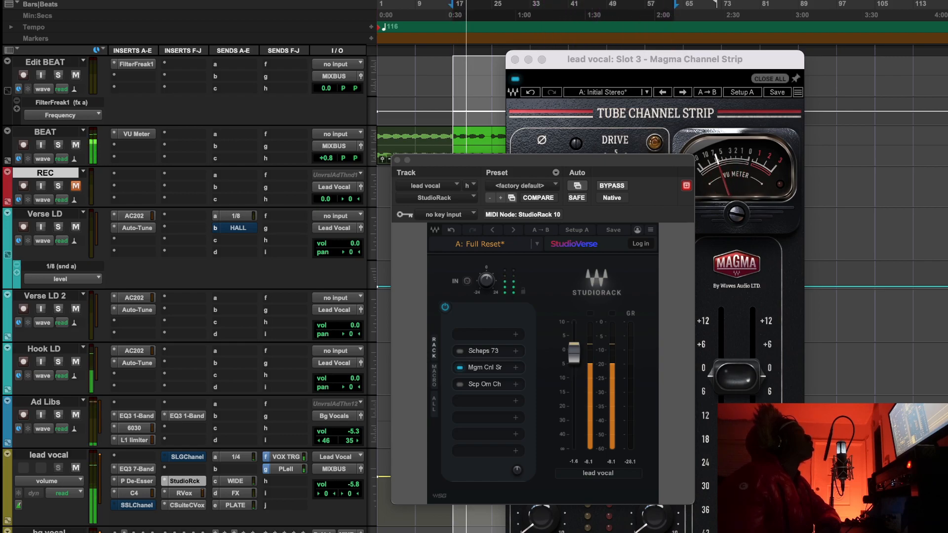
In Magma Channel Strip, nudge Drive up to about 7.5, boost the bass slightly, and set the compressor to 33.2.
{"action": "left_click", "coordinate": [612, 140]}
{"action": "left_click_drag", "start_coordinate": [636, 198], "coordinate": [637, 193]}
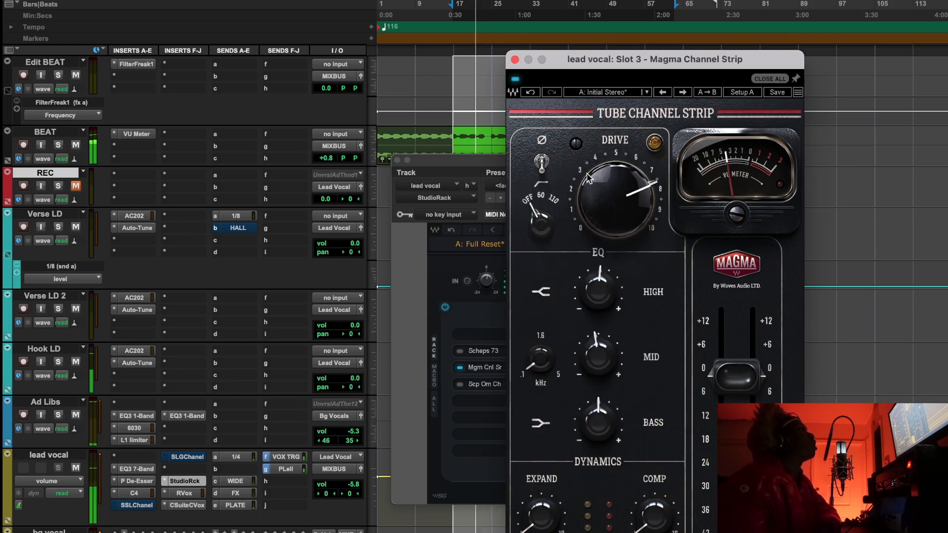
{"action": "left_click_drag", "start_coordinate": [599, 421], "coordinate": [598, 417]}
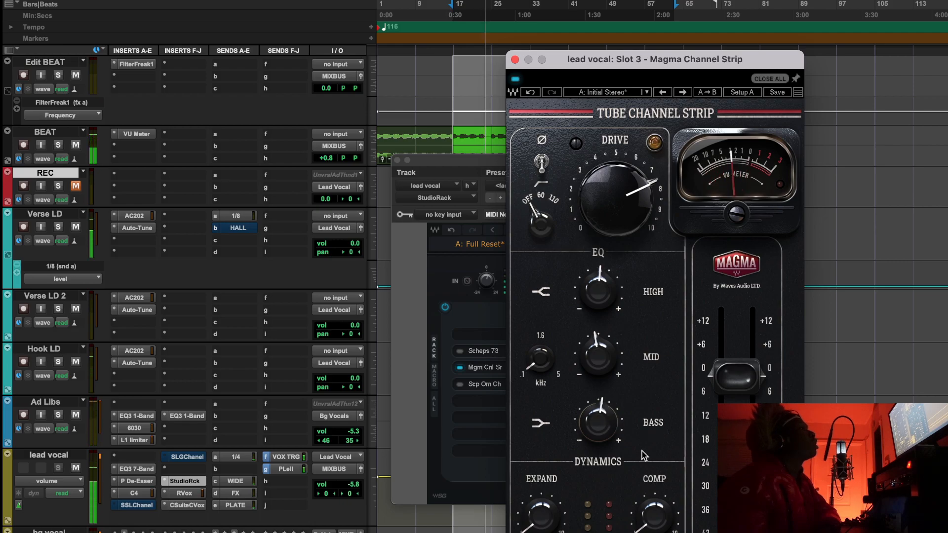
{"action": "left_click_drag", "start_coordinate": [654, 514], "coordinate": [654, 525]}
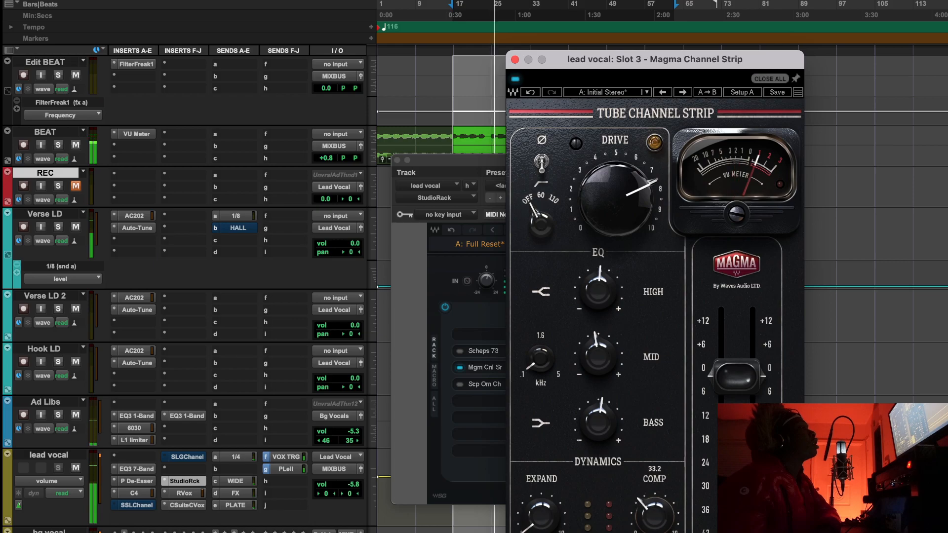
Compare Magma against bypass and lower its output fader to about -4 dB.
{"action": "left_click", "coordinate": [515, 79]}
{"action": "left_click", "coordinate": [515, 79]}
{"action": "left_click_drag", "start_coordinate": [736, 377], "coordinate": [736, 385]}
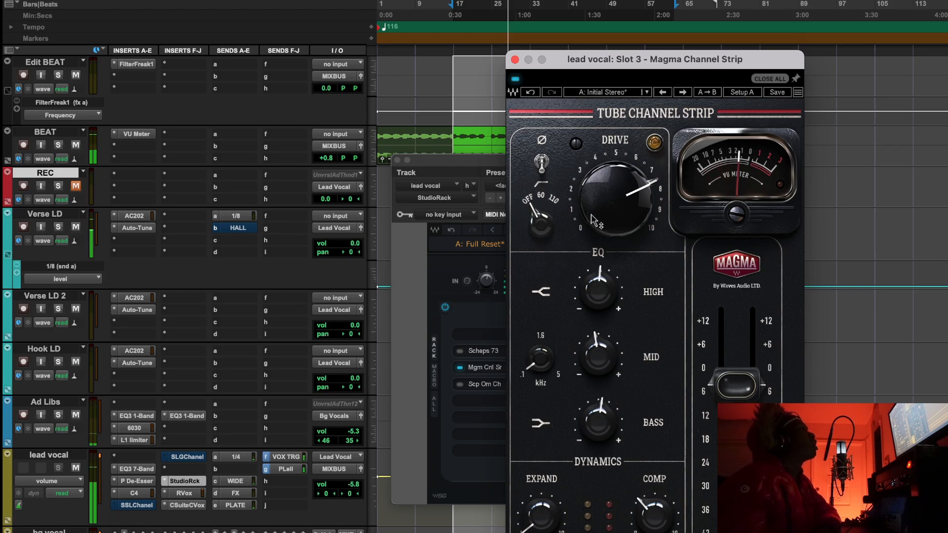
Set Magma's high boost to 1.1 dB, adjust the mid cut at 0.1 kHz, and set the high-pass filter to 60.
{"action": "left_click_drag", "start_coordinate": [606, 310], "coordinate": [606, 306]}
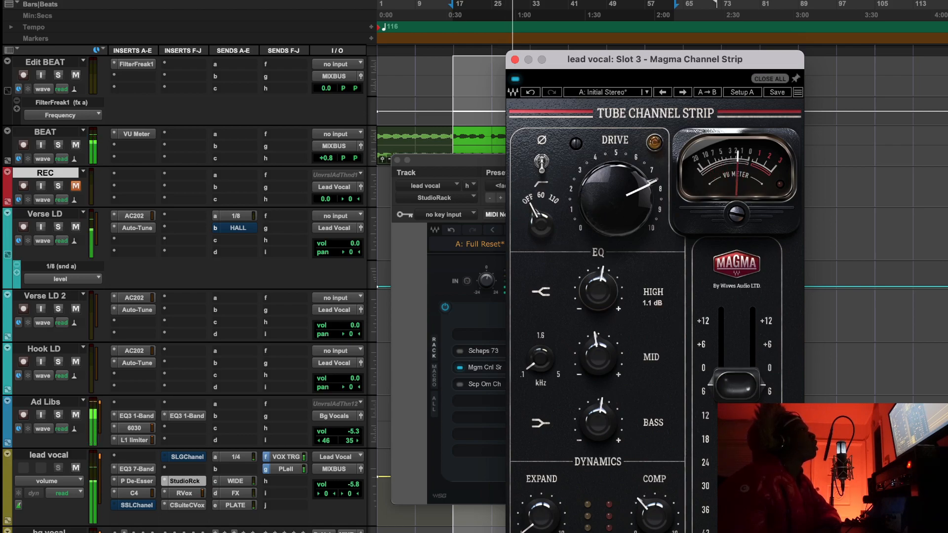
{"action": "left_click_drag", "start_coordinate": [597, 358], "coordinate": [598, 362]}
{"action": "left_click_drag", "start_coordinate": [538, 361], "coordinate": [538, 353]}
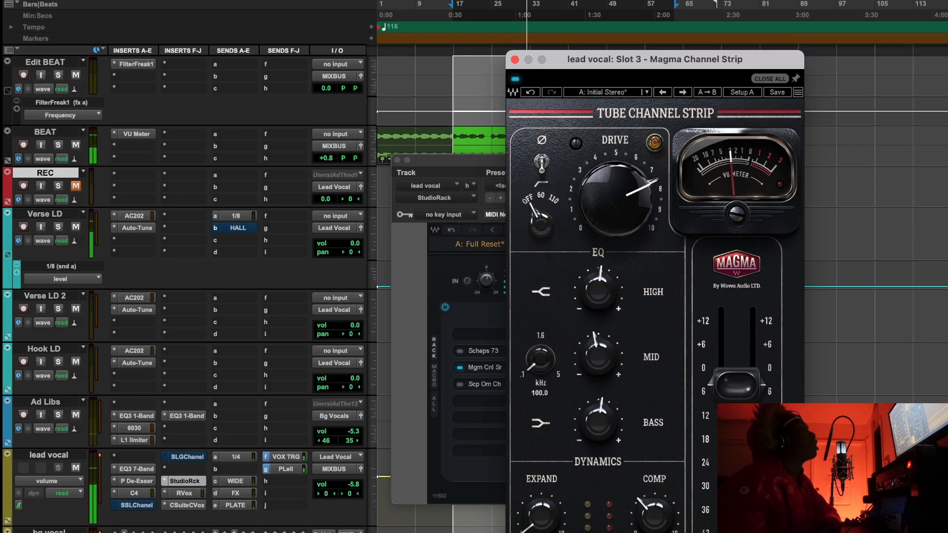
{"action": "left_click_drag", "start_coordinate": [541, 226], "coordinate": [540, 219]}
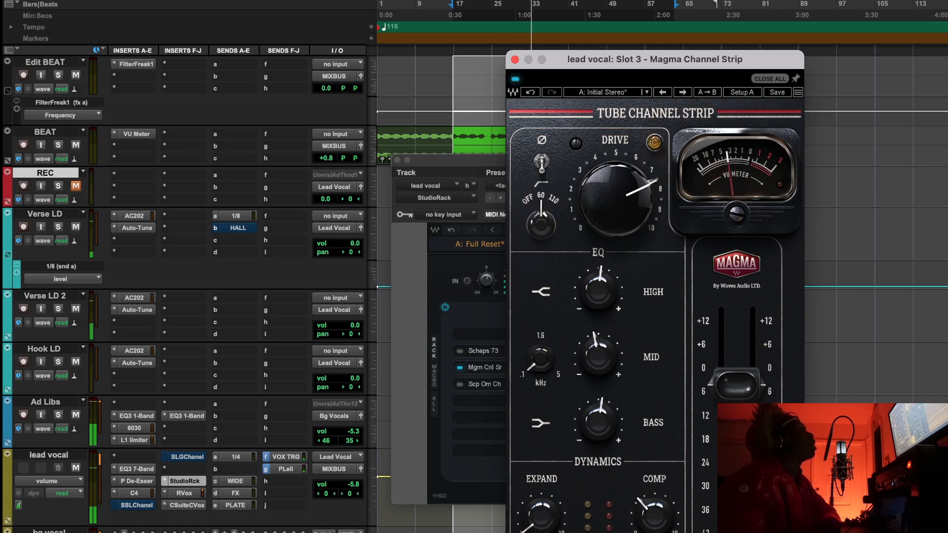
Lower Magma's output fader to -5.0 dB and compare the lead vocal against bypass.
{"action": "left_click_drag", "start_coordinate": [740, 393], "coordinate": [740, 397]}
{"action": "left_click", "coordinate": [515, 79]}
{"action": "left_click", "coordinate": [515, 79]}
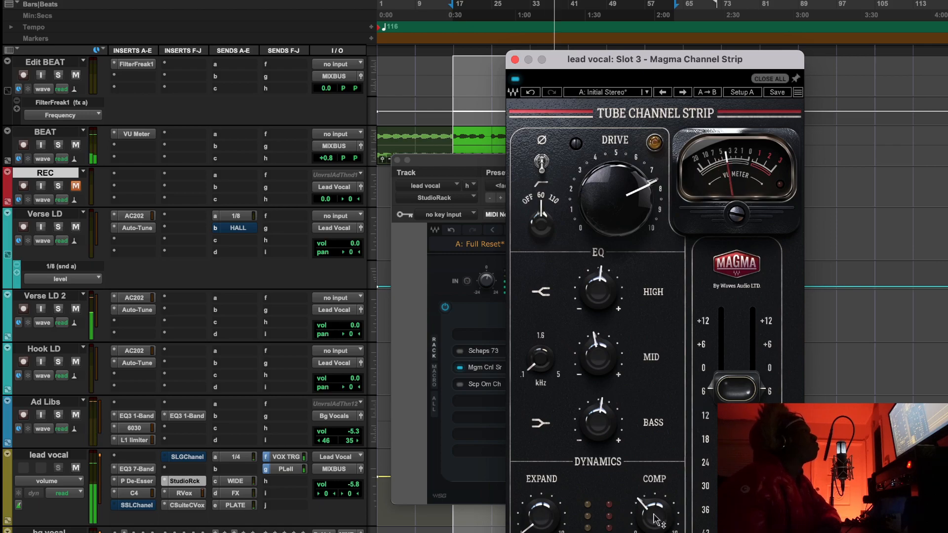
Restart playback from about bar 17, raise Magma's expander to about 4, and compare the vocal with Magma bypassed.
{"action": "left_click", "coordinate": [457, 19]}
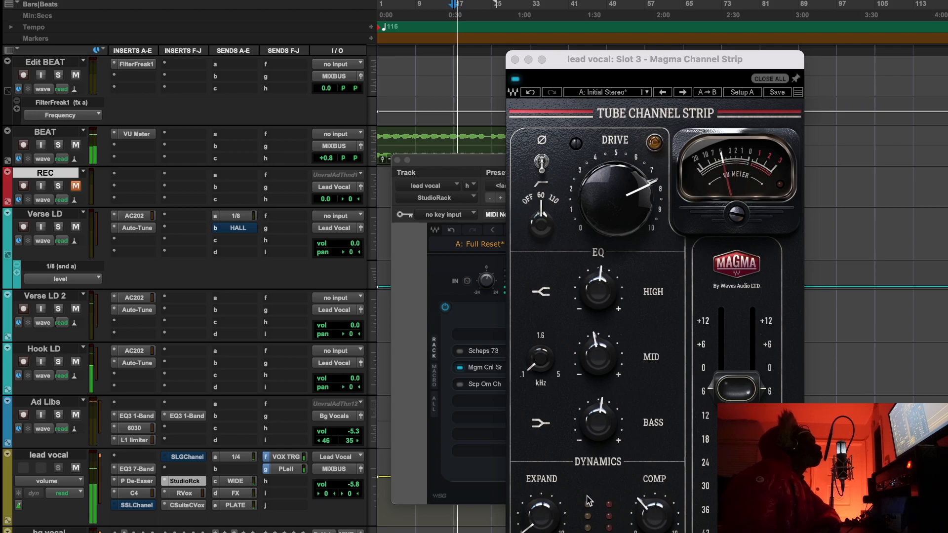
{"action": "left_click_drag", "start_coordinate": [541, 515], "coordinate": [542, 474]}
{"action": "mouse_move", "coordinate": [541, 520]}
{"action": "left_mouse_down"}
{"action": "mouse_move", "coordinate": [541, 500]}
{"action": "mouse_move", "coordinate": [541, 520]}
{"action": "left_mouse_up"}
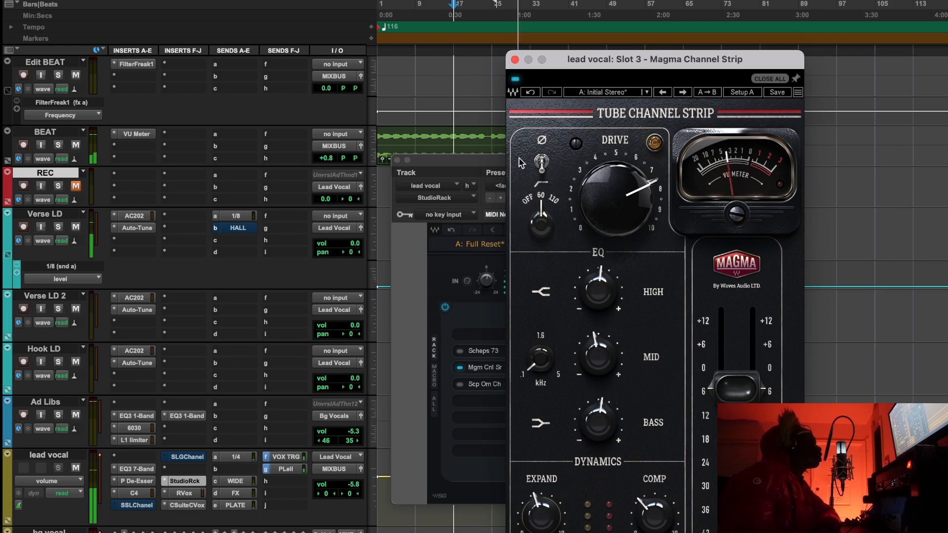
{"action": "left_click", "coordinate": [515, 79]}
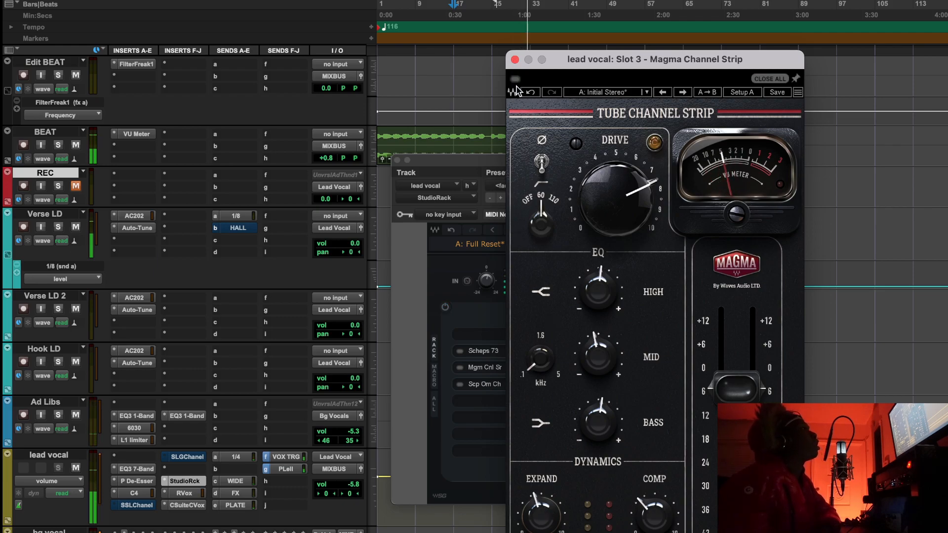
{"action": "left_click", "coordinate": [515, 80]}
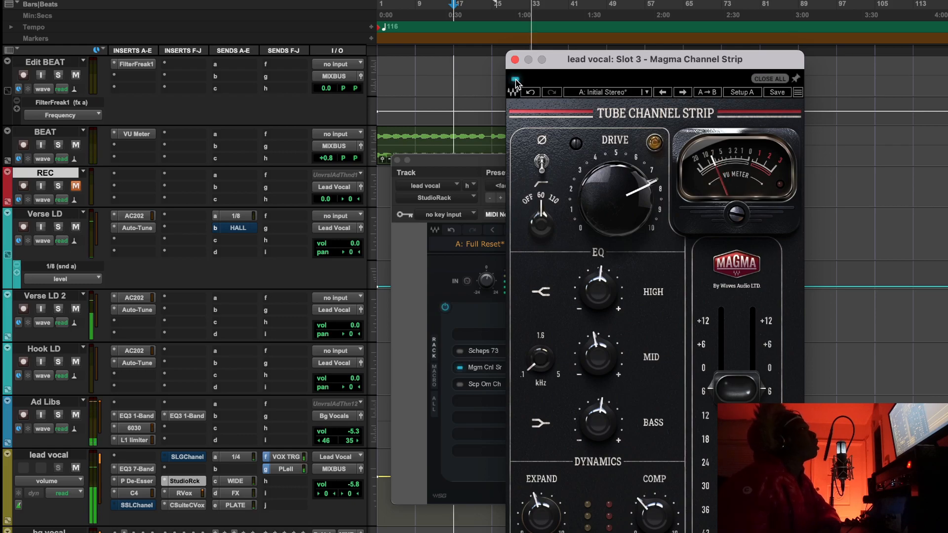
Lower StudioRack's output fader to -2.2, compare the whole rack against bypass, and stop playback.
{"action": "left_click", "coordinate": [426, 279]}
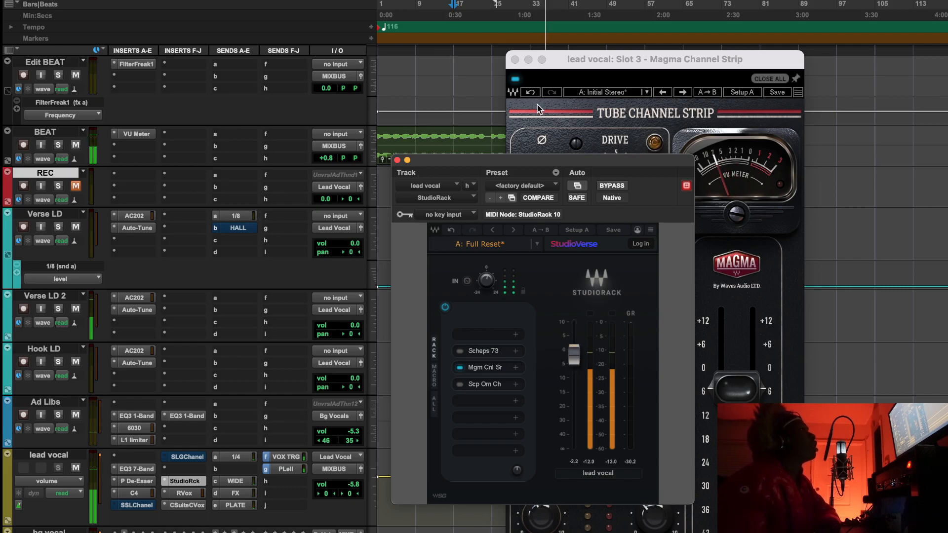
{"action": "left_click", "coordinate": [612, 187]}
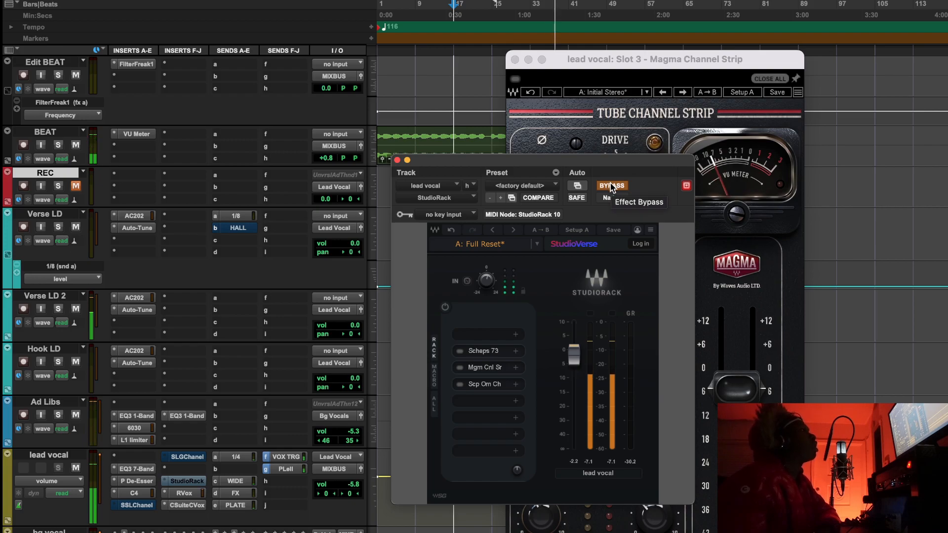
{"action": "left_click", "coordinate": [612, 187]}
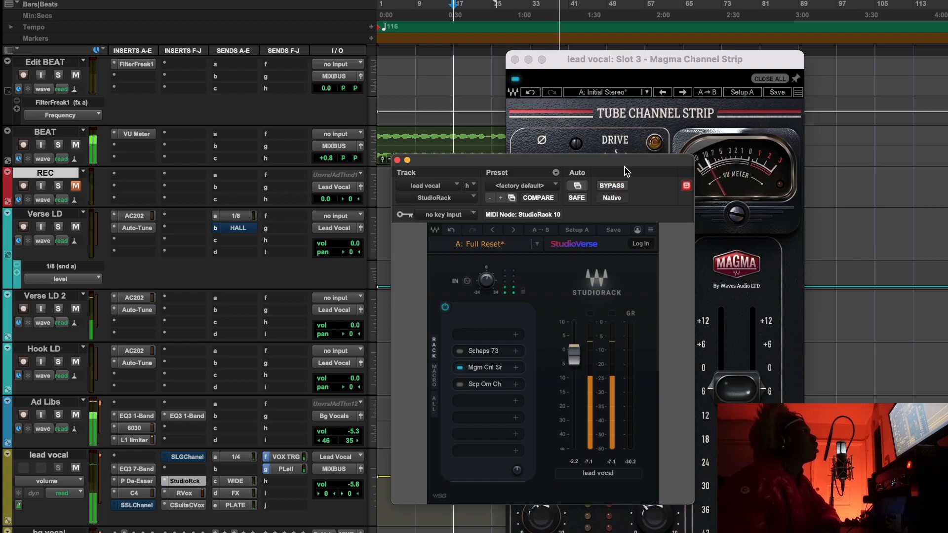
{"action": "key", "text": "space"}
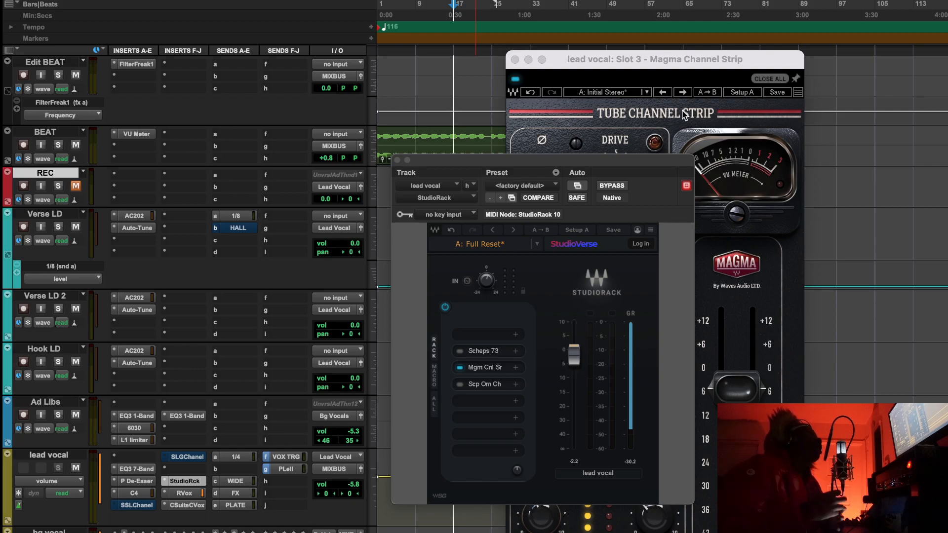
Move the Magma window over the track list so its full channel strip and StudioRack are both visible.
{"action": "left_click", "coordinate": [714, 144]}
{"action": "mouse_move", "coordinate": [630, 196]}
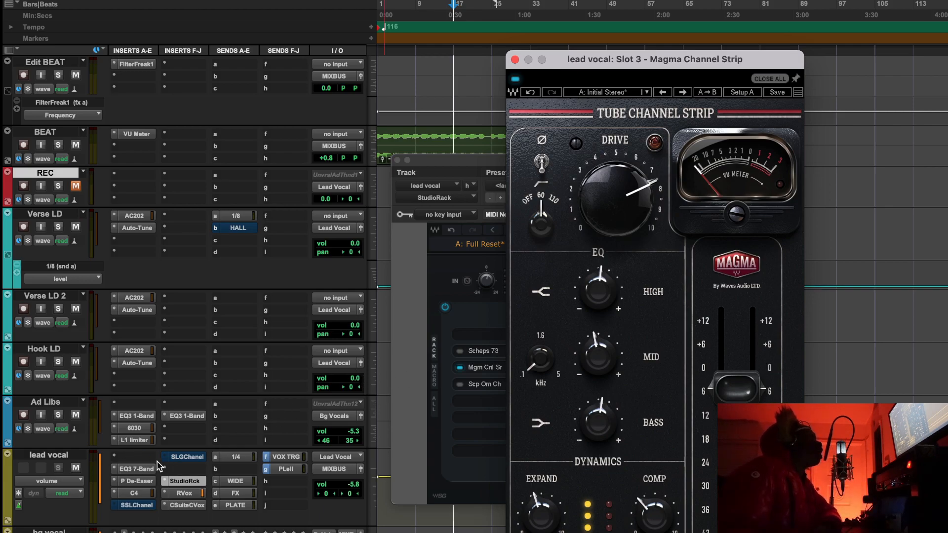
{"action": "left_click_drag", "start_coordinate": [632, 61], "coordinate": [154, 11]}
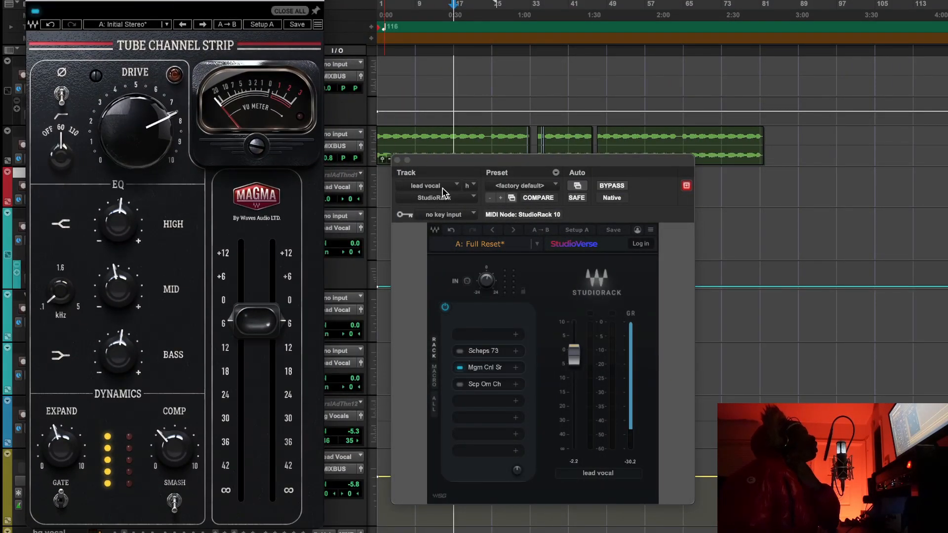
Review Magma's high, mid and bass EQ controls, its mid frequency selector, and its output fader.
{"action": "left_click", "coordinate": [485, 281]}
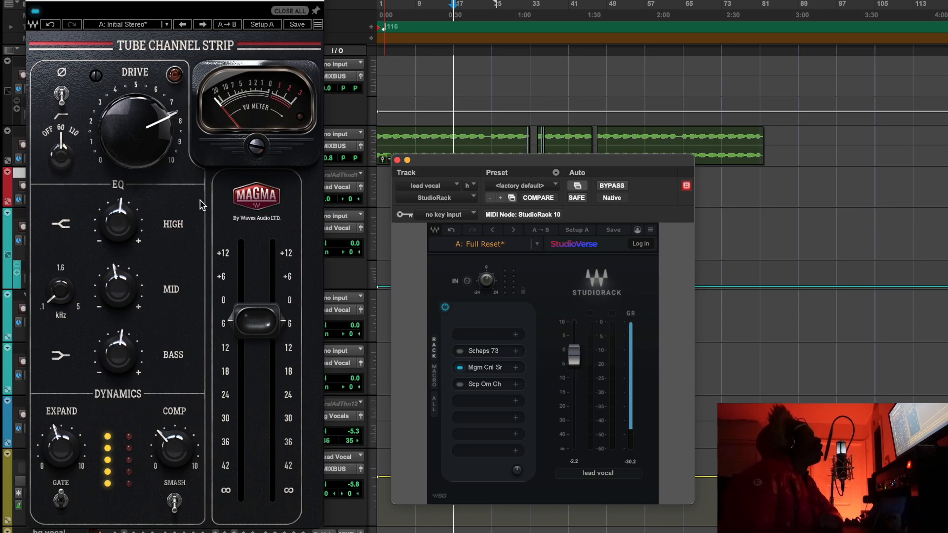
{"action": "left_click", "coordinate": [120, 221]}
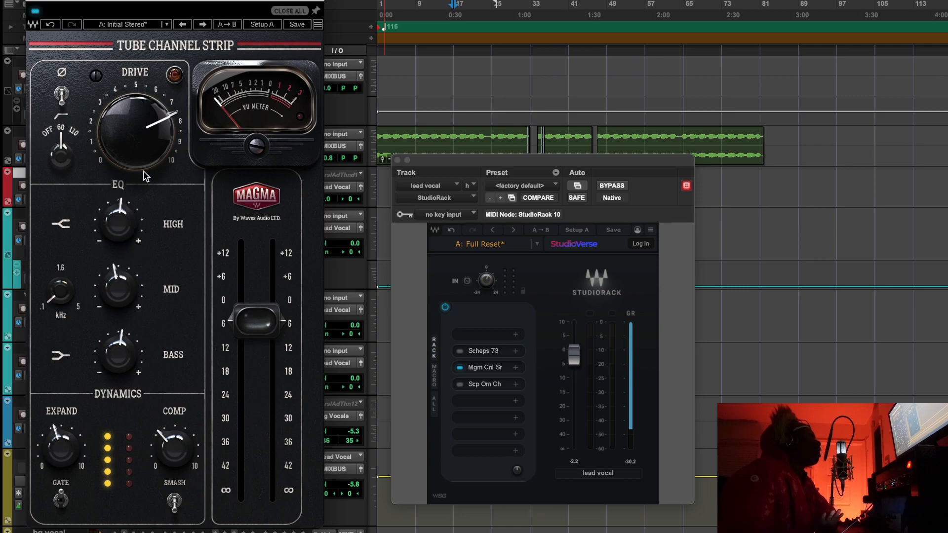
{"action": "mouse_move", "coordinate": [117, 218]}
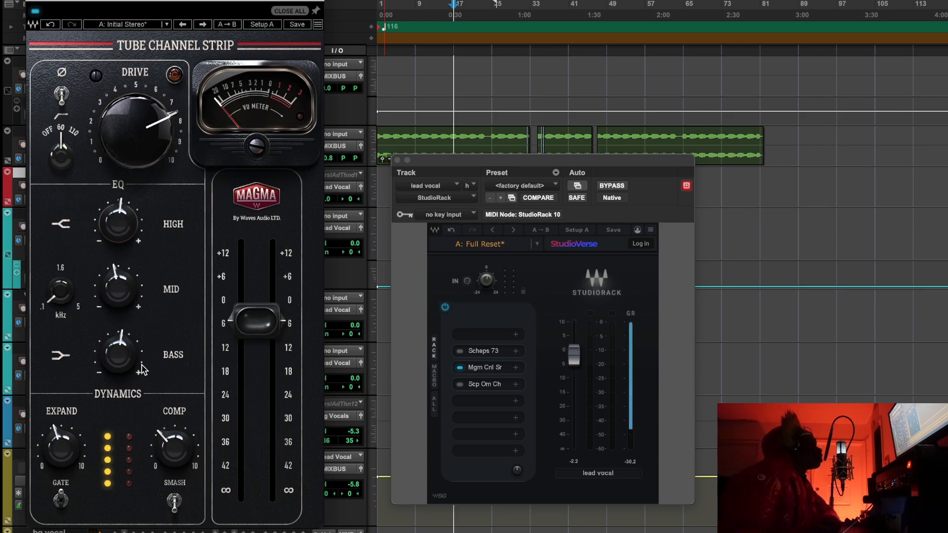
{"action": "mouse_move", "coordinate": [122, 292]}
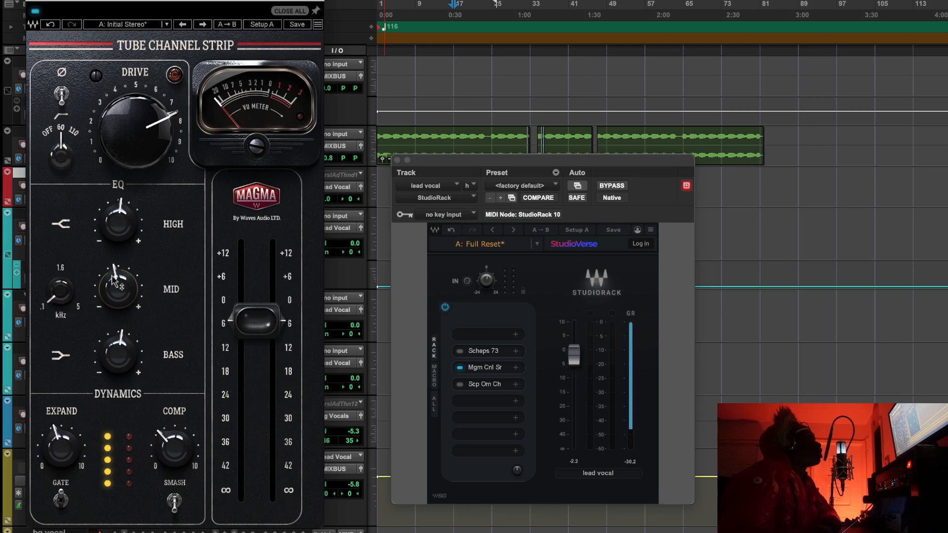
{"action": "mouse_move", "coordinate": [63, 310]}
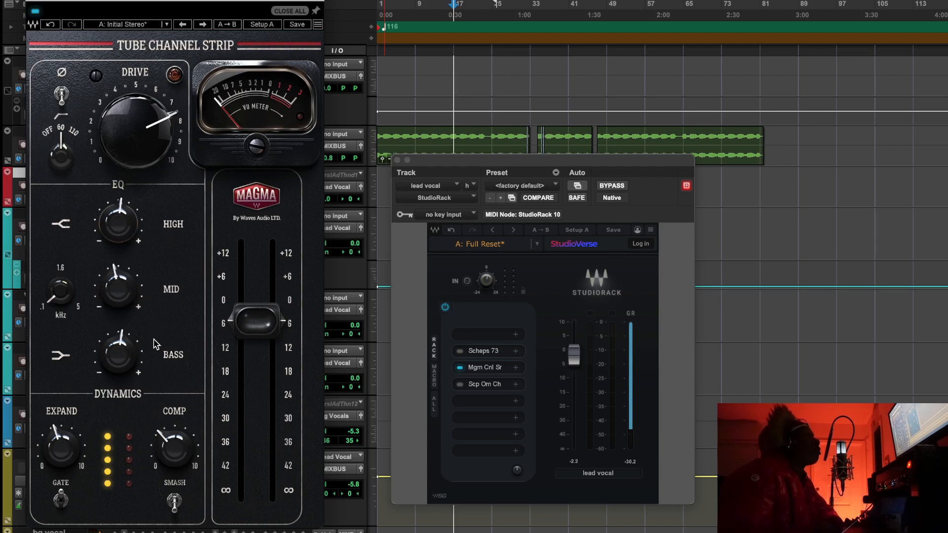
{"action": "mouse_move", "coordinate": [128, 343]}
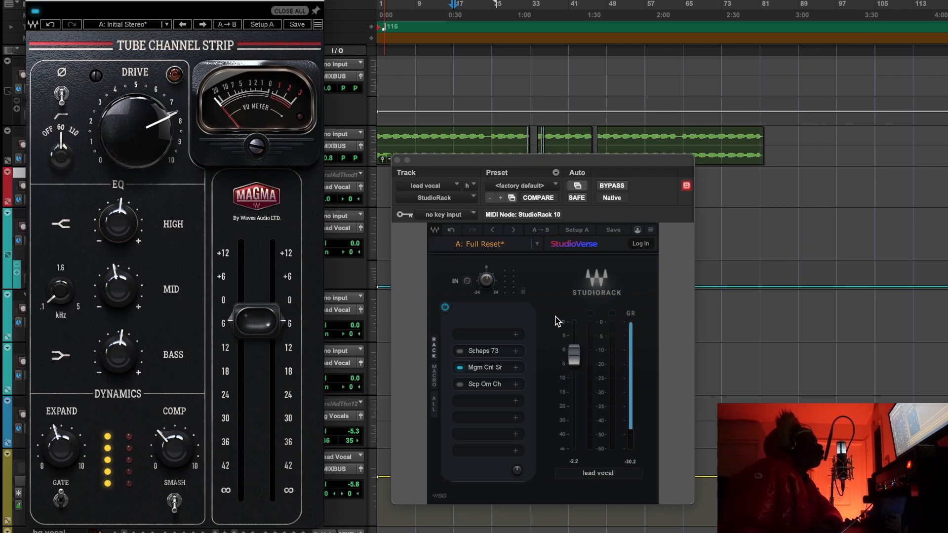
{"action": "mouse_move", "coordinate": [253, 317]}
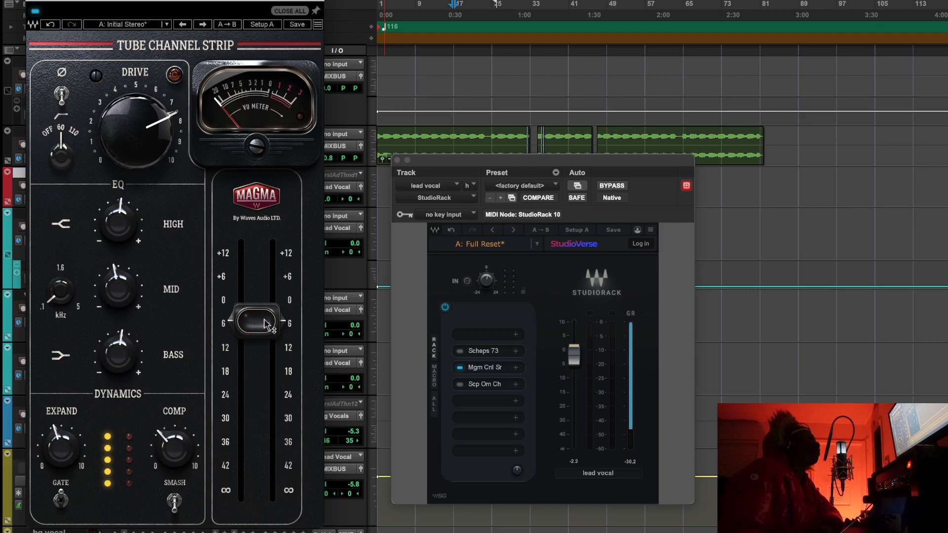
Set StudioRack's output fader to -2.3, check Magma's output fader value, and close the Magma window.
{"action": "left_click", "coordinate": [573, 354]}
{"action": "left_click", "coordinate": [265, 336]}
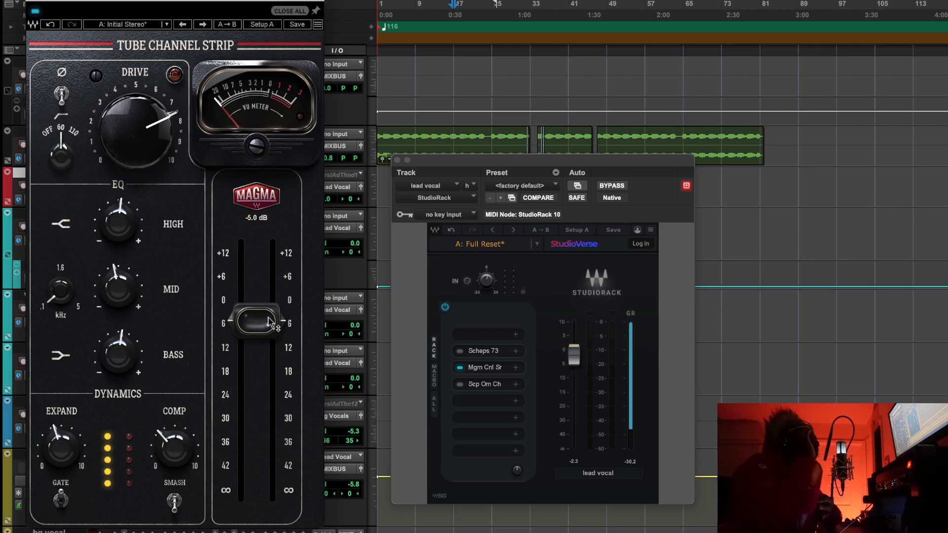
{"action": "left_click", "coordinate": [575, 358]}
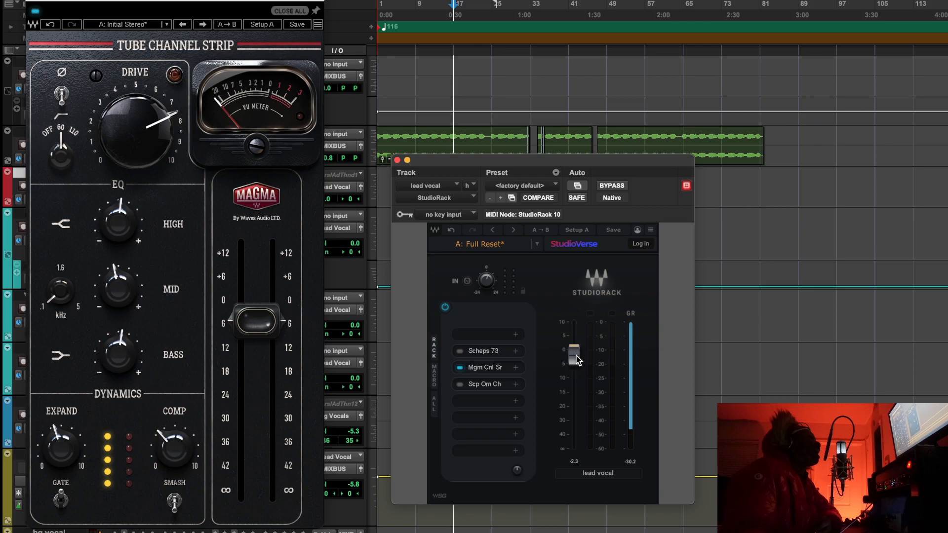
{"action": "left_click", "coordinate": [32, 1]}
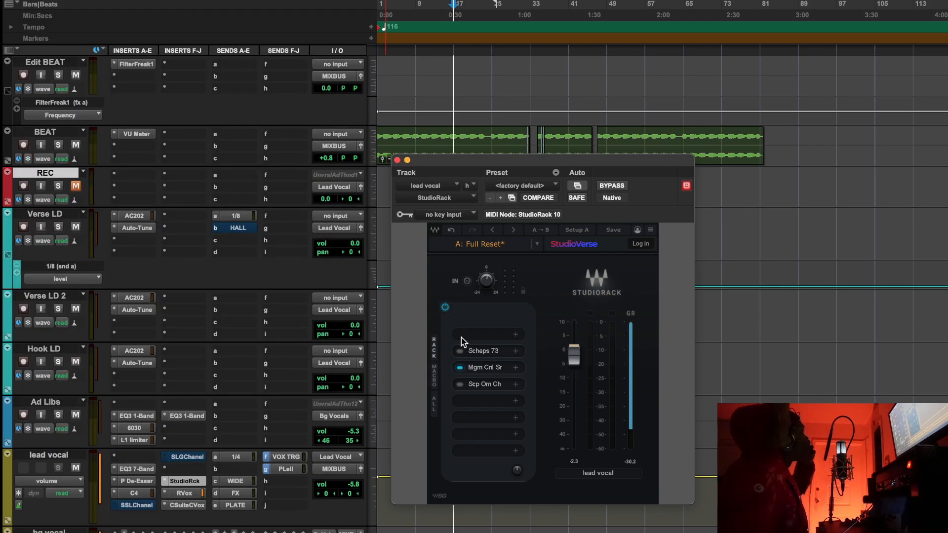
In StudioRack, switch Magma off and Scheps Omni Channel on, then open Scheps Omni Channel with its whole window visible.
{"action": "left_click", "coordinate": [460, 367]}
{"action": "left_click", "coordinate": [459, 385]}
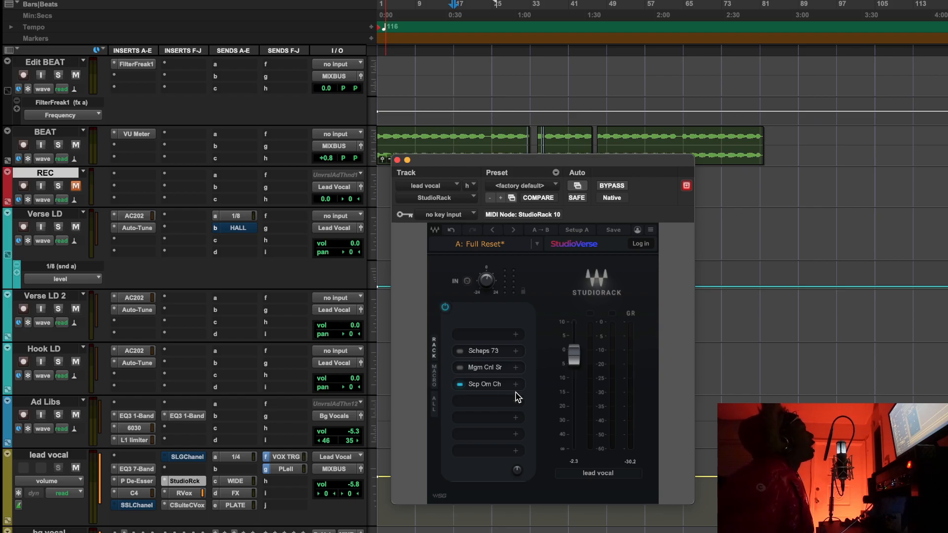
{"action": "left_click", "coordinate": [492, 385]}
{"action": "left_click_drag", "start_coordinate": [584, 0], "coordinate": [545, 65]}
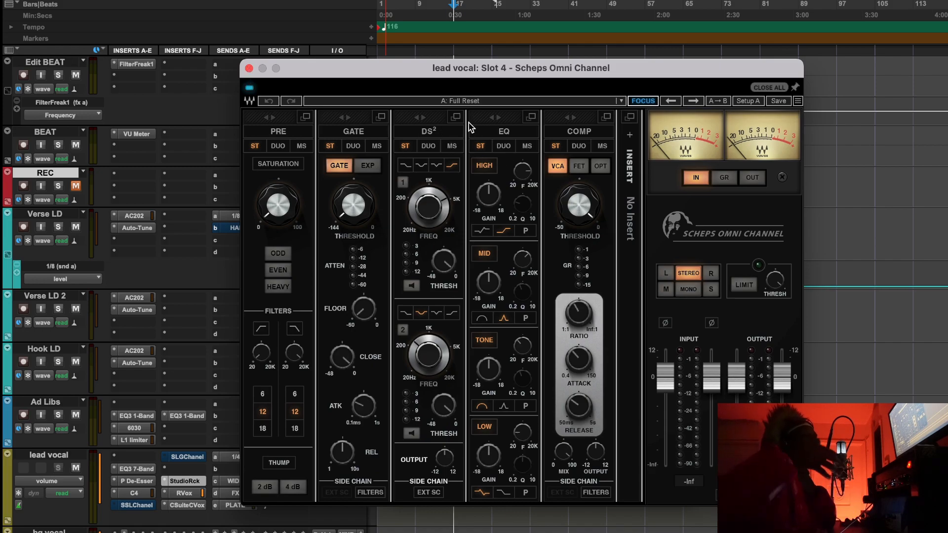
Close and deactivate Scheps Omni Channel, then briefly reopen Magma Channel Strip to view it and close it.
{"action": "left_click", "coordinate": [249, 68]}
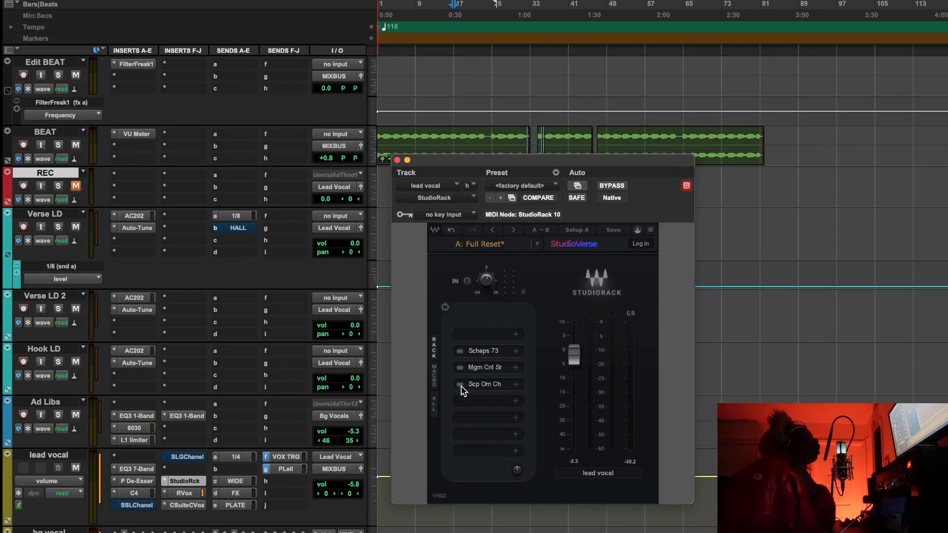
{"action": "left_click", "coordinate": [488, 368]}
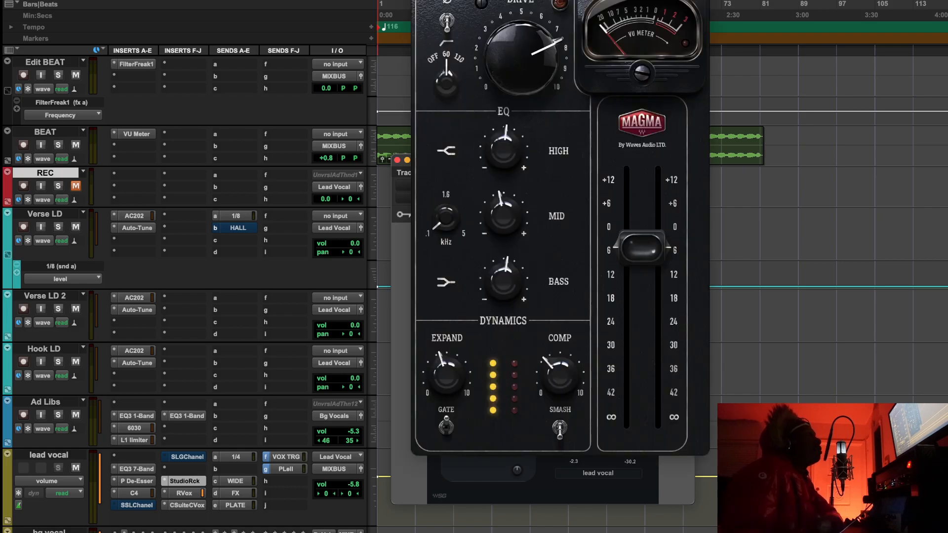
{"action": "left_click", "coordinate": [418, 1]}
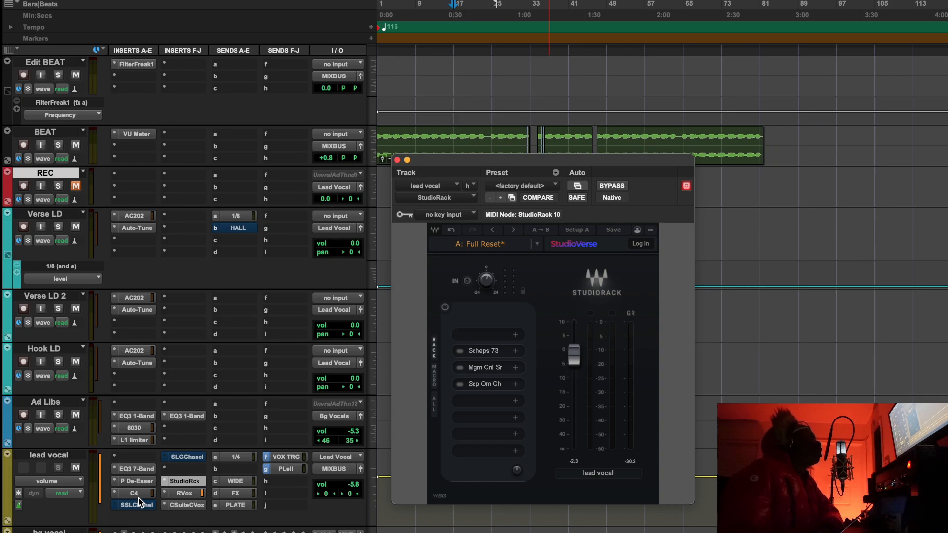
Briefly view the lead vocal's SSL E-Channel, SSL G-Channel and StudioRack's Scheps 73, closing each plug-in window.
{"action": "left_click", "coordinate": [147, 509]}
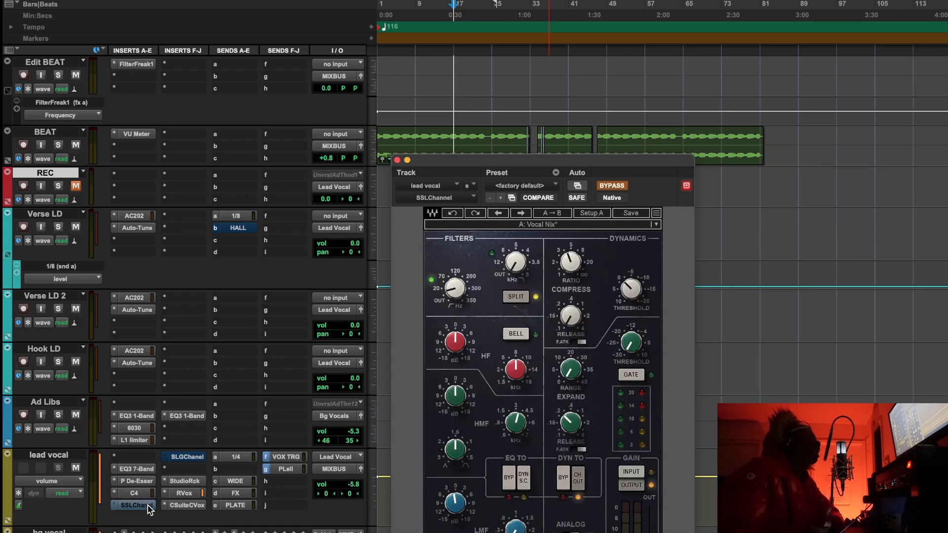
{"action": "left_click", "coordinate": [144, 506]}
{"action": "left_click", "coordinate": [179, 459]}
{"action": "left_click", "coordinate": [181, 458]}
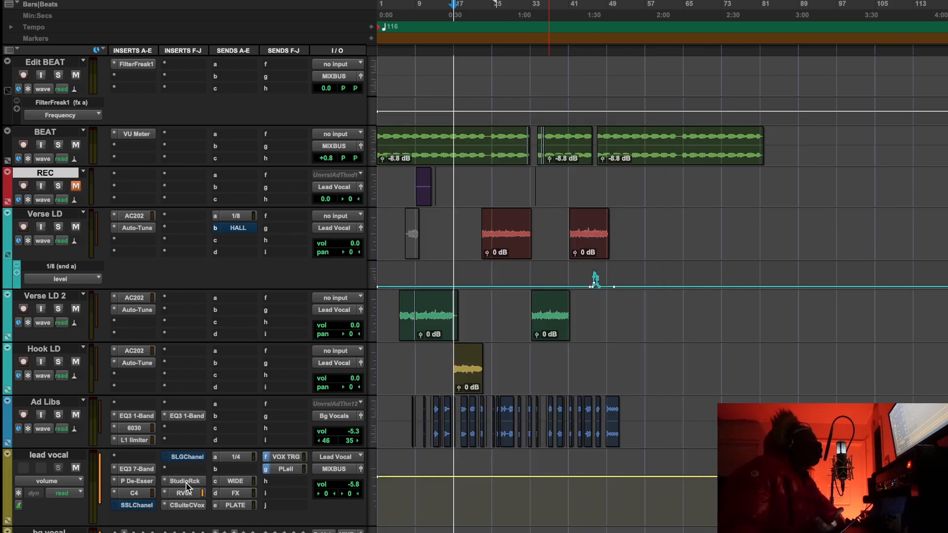
{"action": "left_click", "coordinate": [187, 483]}
{"action": "left_click", "coordinate": [502, 326]}
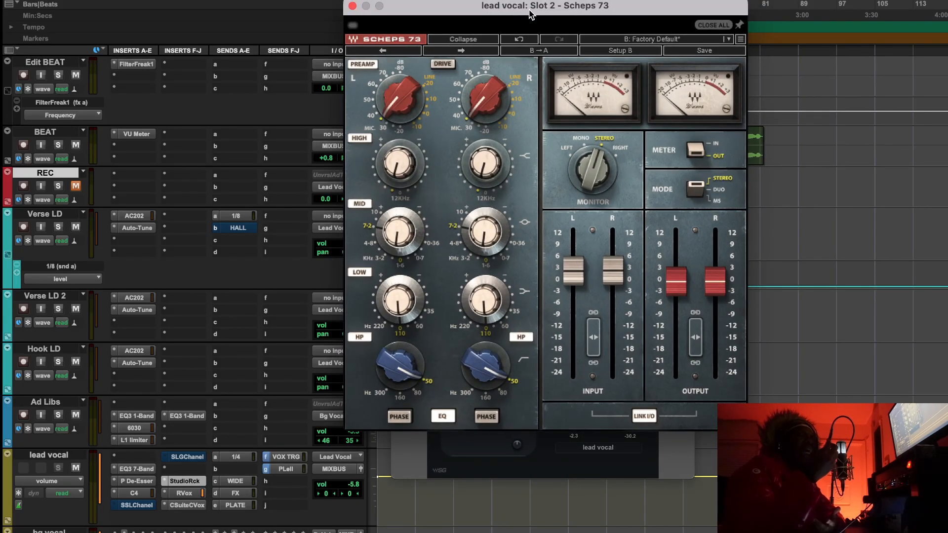
{"action": "left_click", "coordinate": [351, 6]}
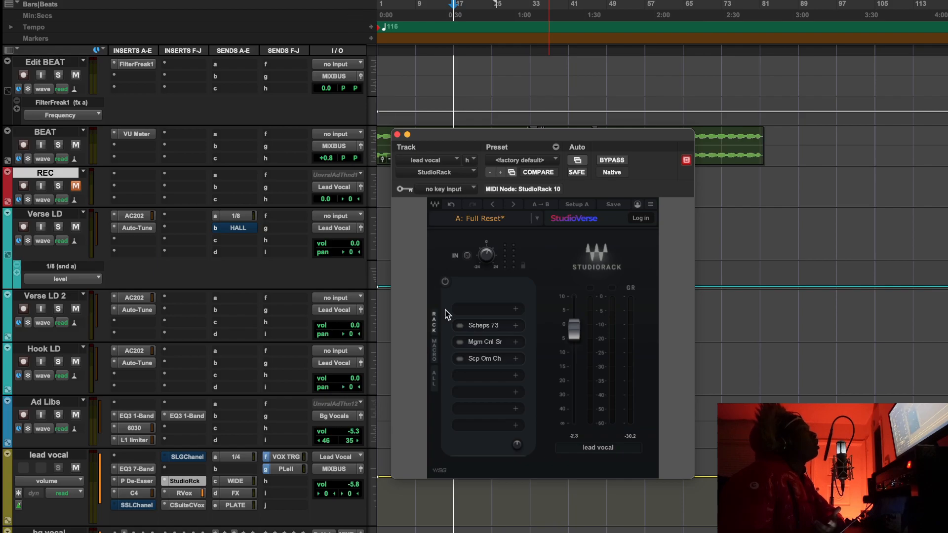